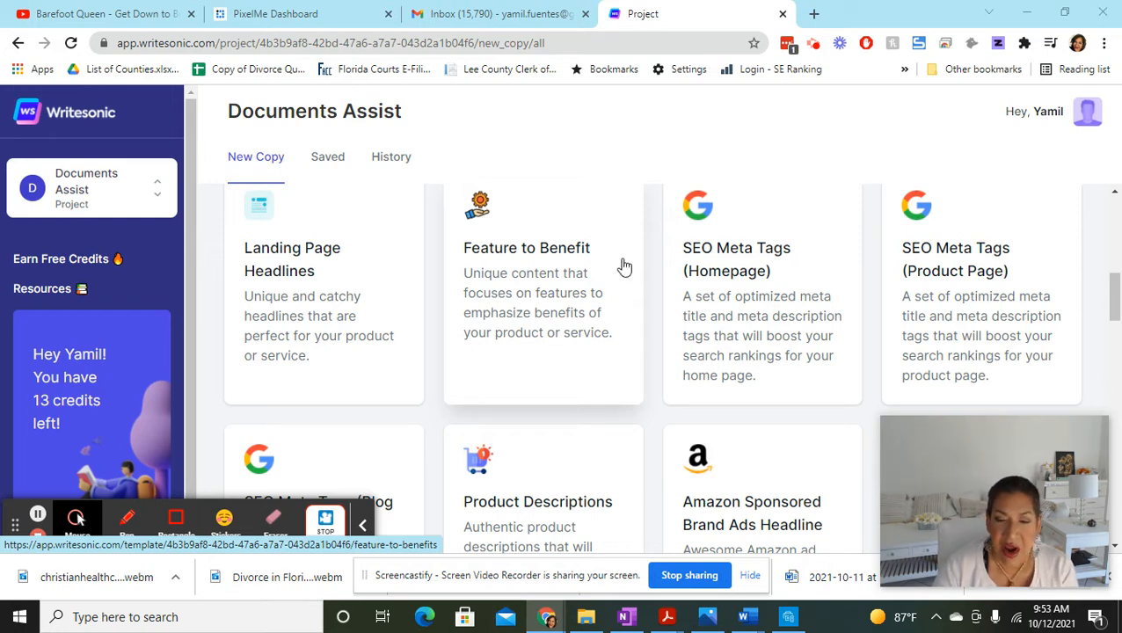
Find the Short Press Releases template among the project's new copy templates and open it.
{"action": "scroll", "coordinate": [625, 267], "scroll_direction": "down", "scroll_amount": 4}
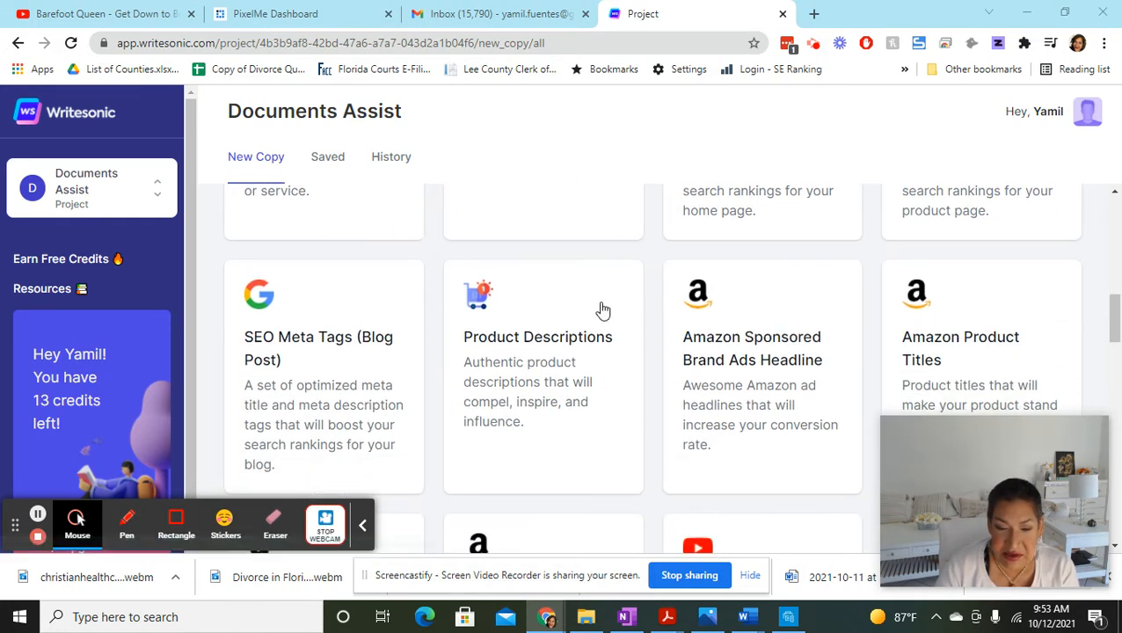
{"action": "scroll", "coordinate": [604, 388], "scroll_direction": "down", "scroll_amount": 2}
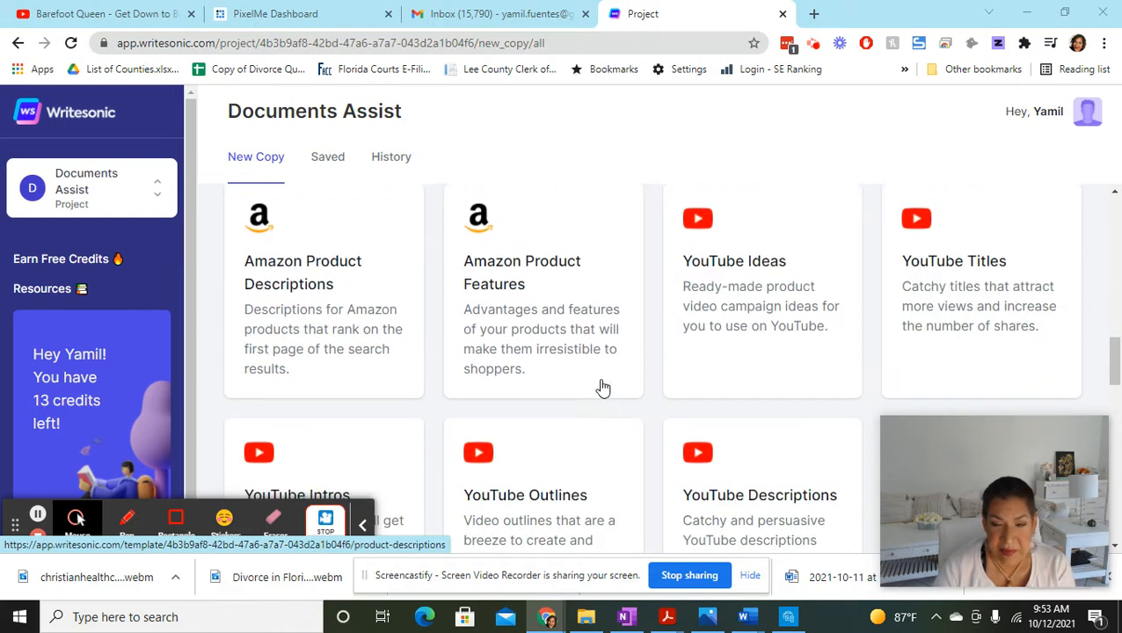
{"action": "scroll", "coordinate": [603, 388], "scroll_direction": "down", "scroll_amount": 3}
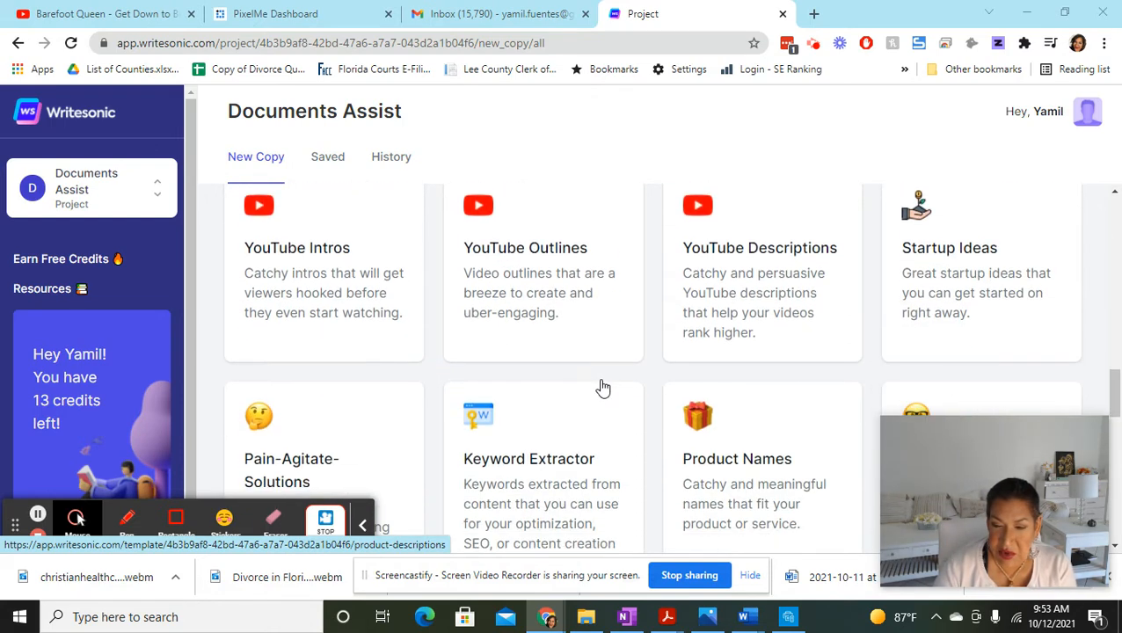
{"action": "scroll", "coordinate": [603, 388], "scroll_direction": "down", "scroll_amount": 2}
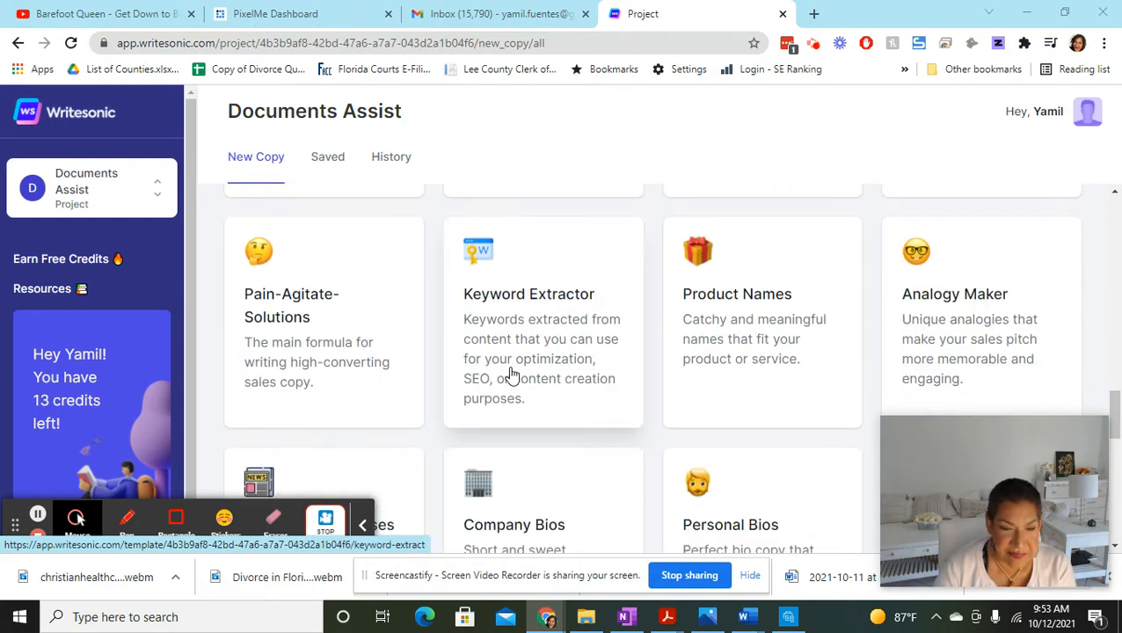
{"action": "scroll", "coordinate": [513, 376], "scroll_direction": "down", "scroll_amount": 1}
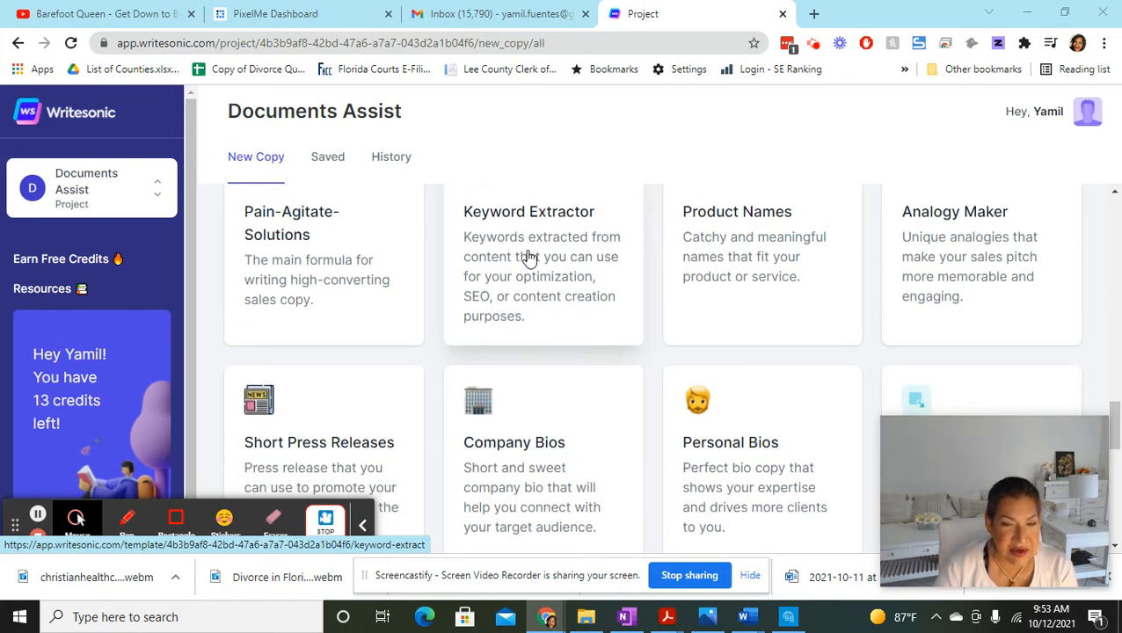
{"action": "scroll", "coordinate": [528, 264], "scroll_direction": "up", "scroll_amount": 2}
{"action": "scroll", "coordinate": [530, 290], "scroll_direction": "down", "scroll_amount": 1}
{"action": "scroll", "coordinate": [538, 364], "scroll_direction": "down", "scroll_amount": 2}
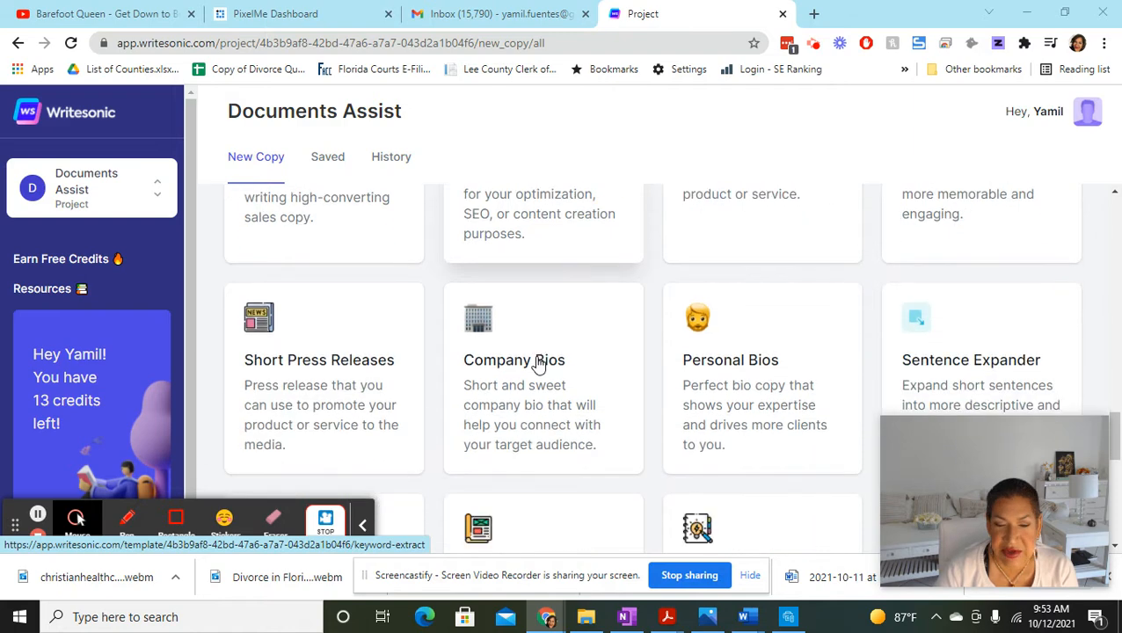
{"action": "scroll", "coordinate": [536, 444], "scroll_direction": "down", "scroll_amount": 2}
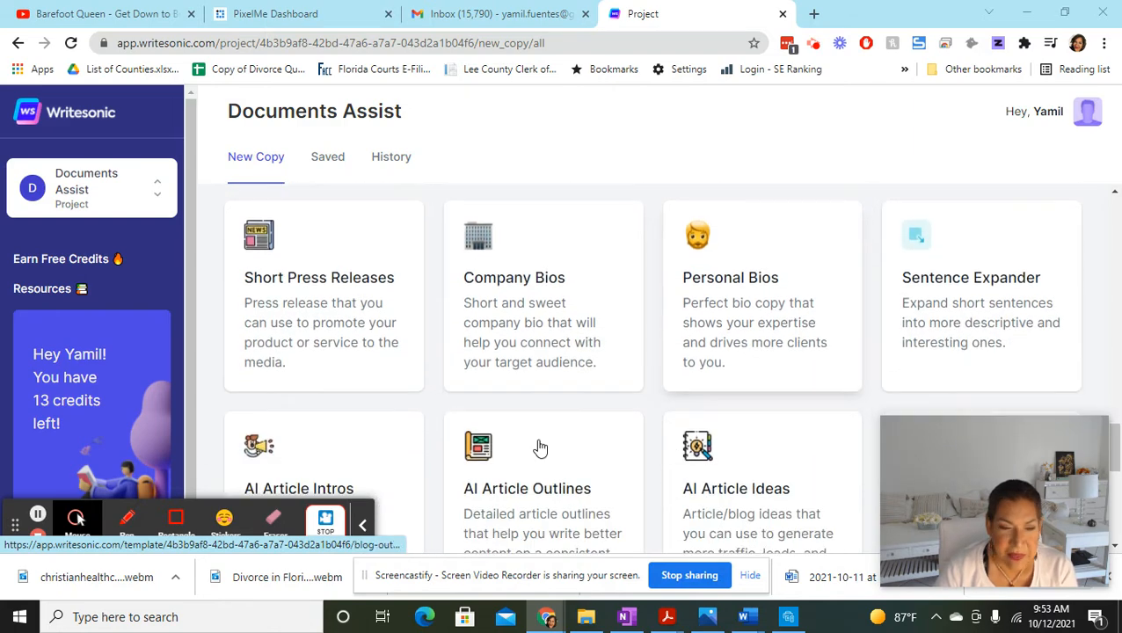
{"action": "left_click", "coordinate": [359, 281]}
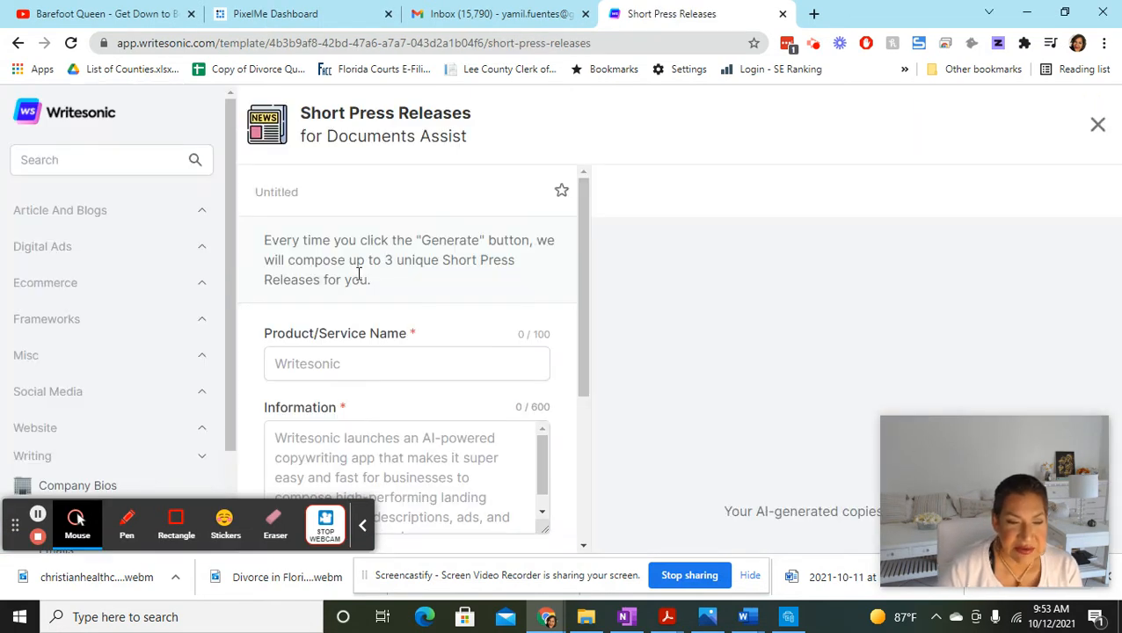
Set the Product/Service Name to "Divorce Preparation" and move on to the empty Information field.
{"action": "left_click", "coordinate": [332, 370]}
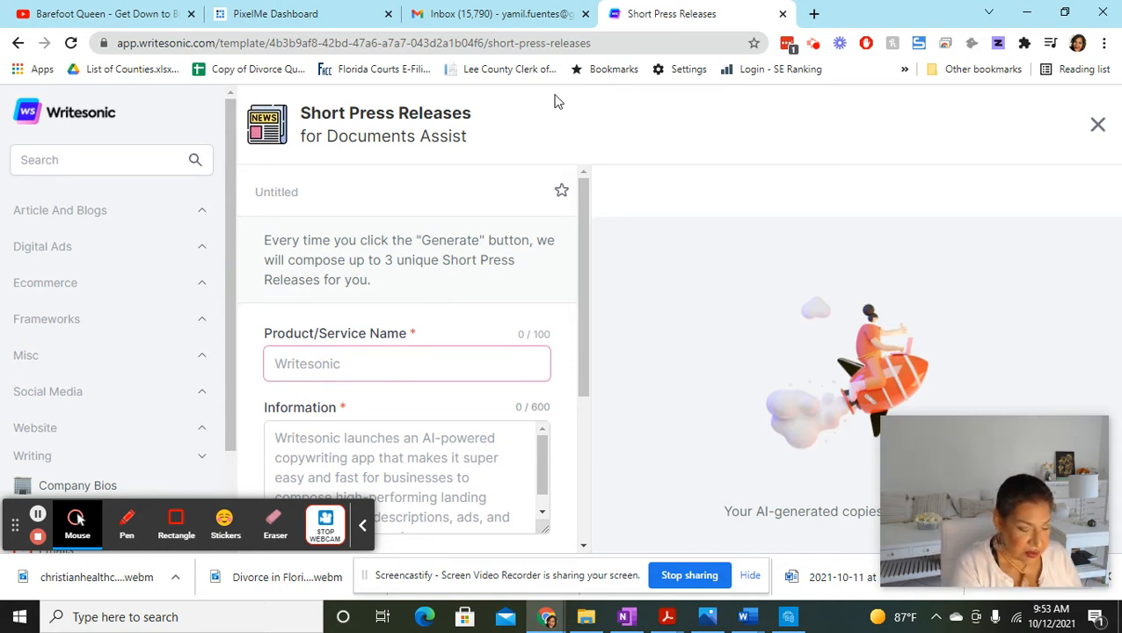
{"action": "type", "text": "Divorce "}
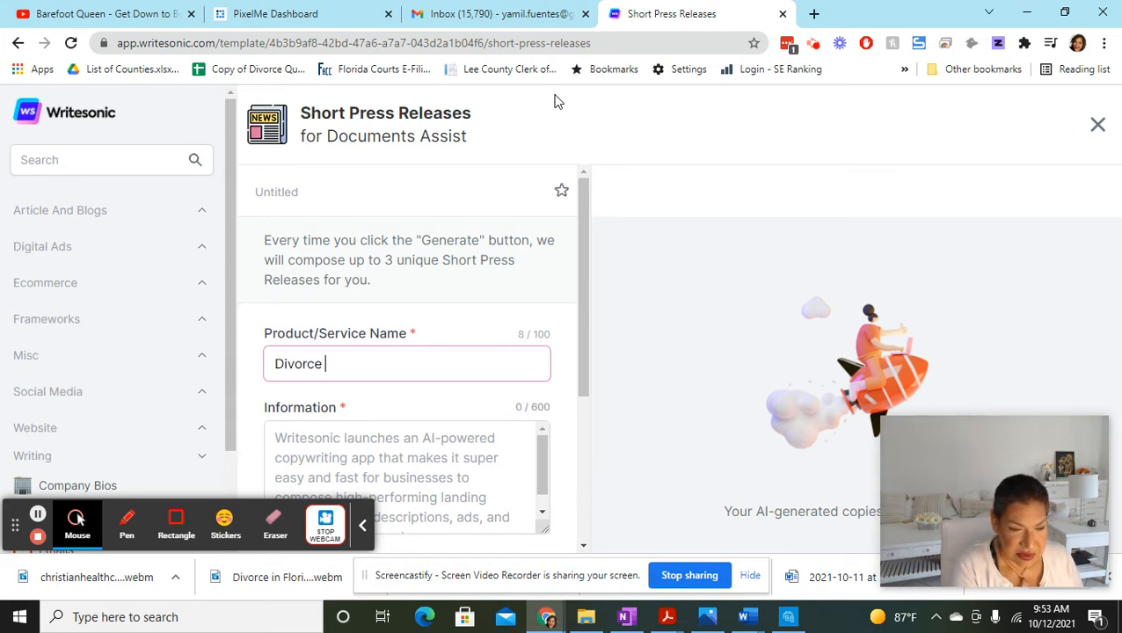
{"action": "type", "text": "Preparation"}
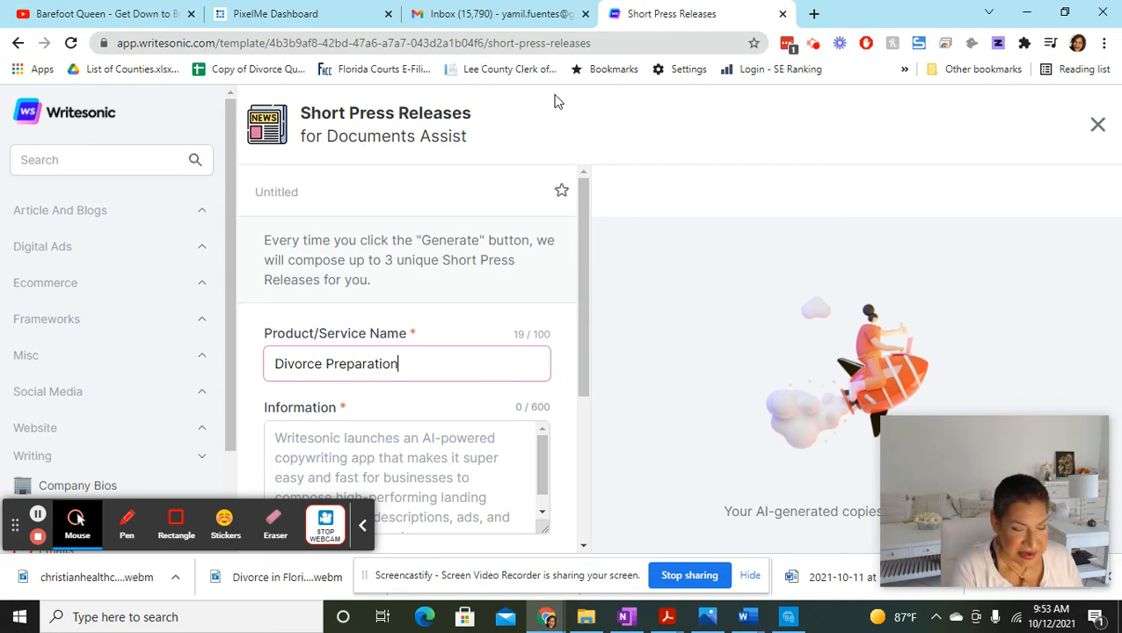
{"action": "scroll", "coordinate": [361, 317], "scroll_direction": "down", "scroll_amount": 1}
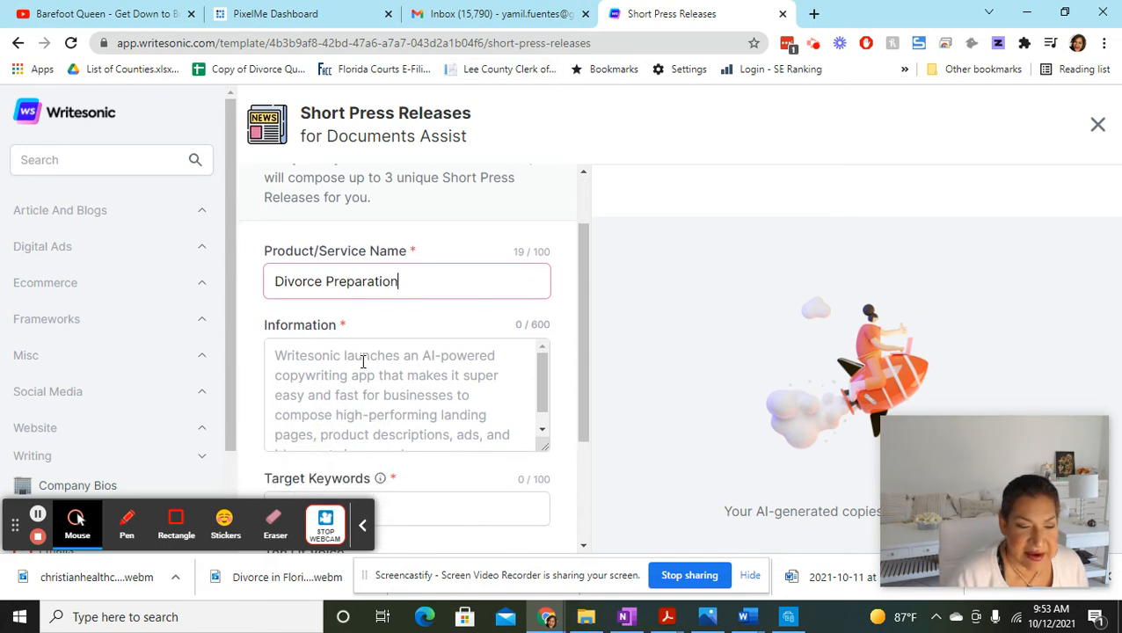
{"action": "left_click", "coordinate": [363, 361]}
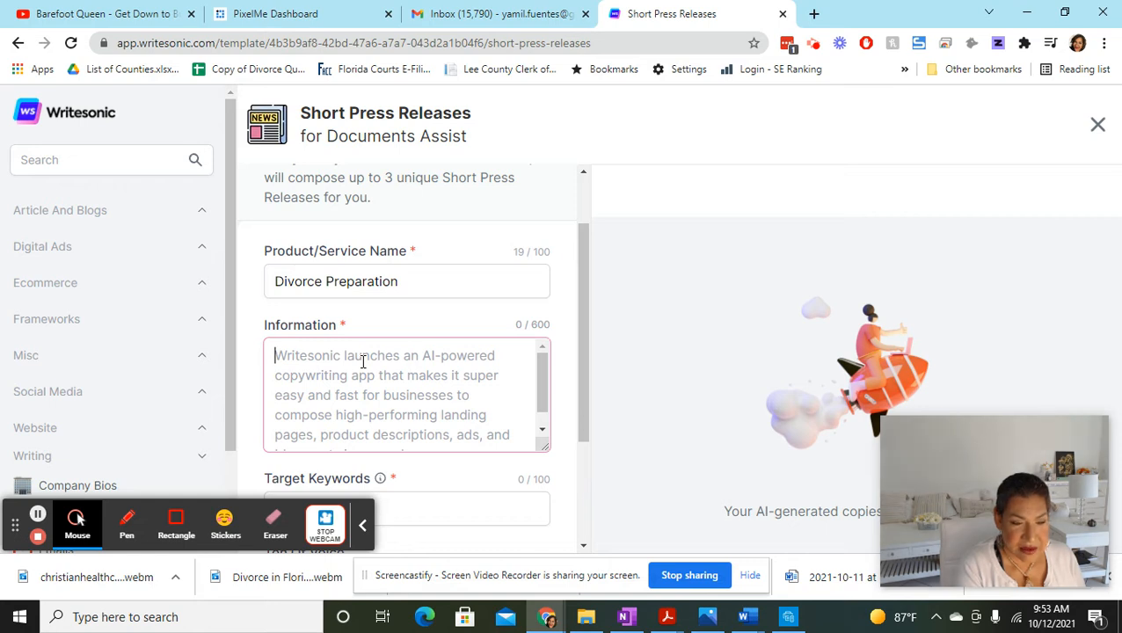
{"action": "type", "text": "Save mov"}
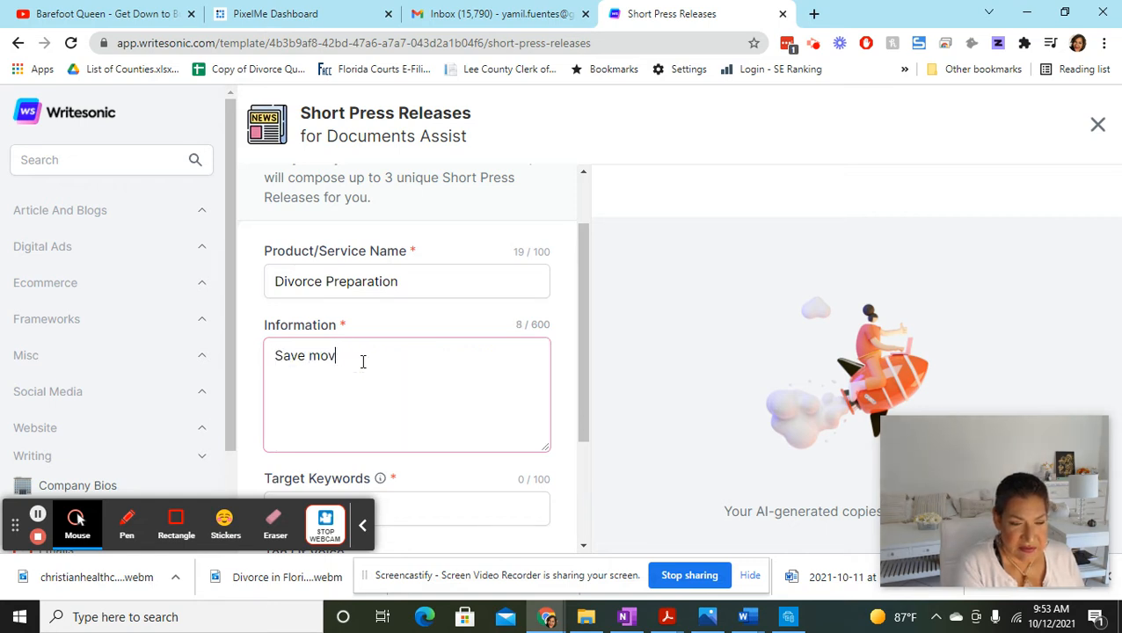
{"action": "key", "text": "BackSpace"}
{"action": "type", "text": "ney"}
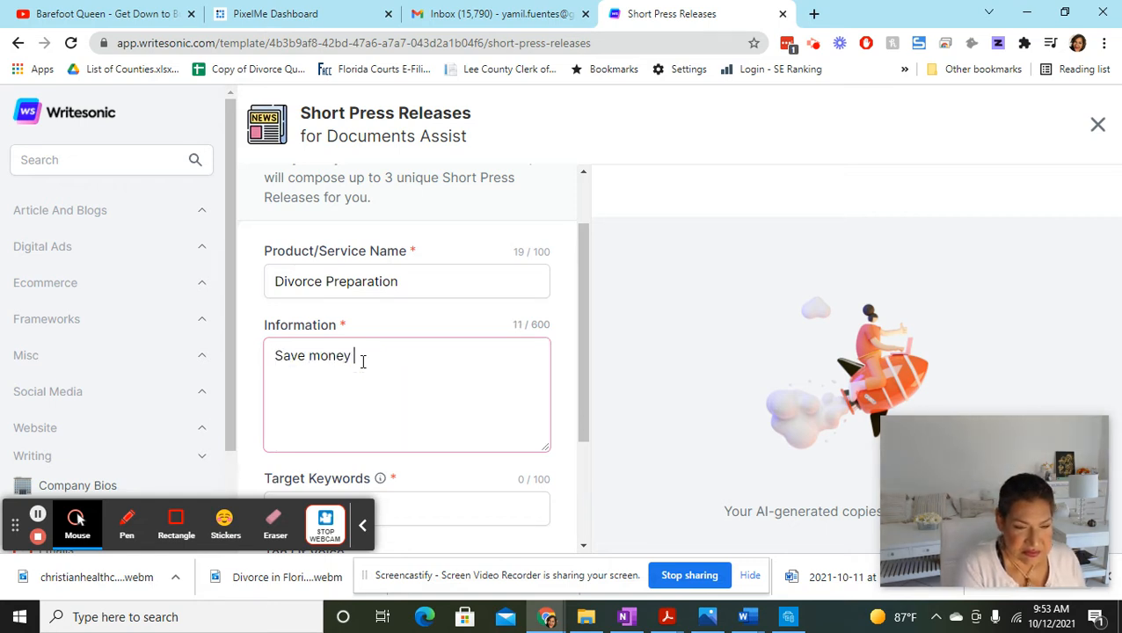
{"action": "key", "text": "ctrl+a"}
{"action": "key", "text": "BackSpace"}
In Information, write "Divorce preparation is a business dedicated to help people in need of getting a divorce without the high cost of legal fees".
{"action": "type", "text": "Divorce prep"}
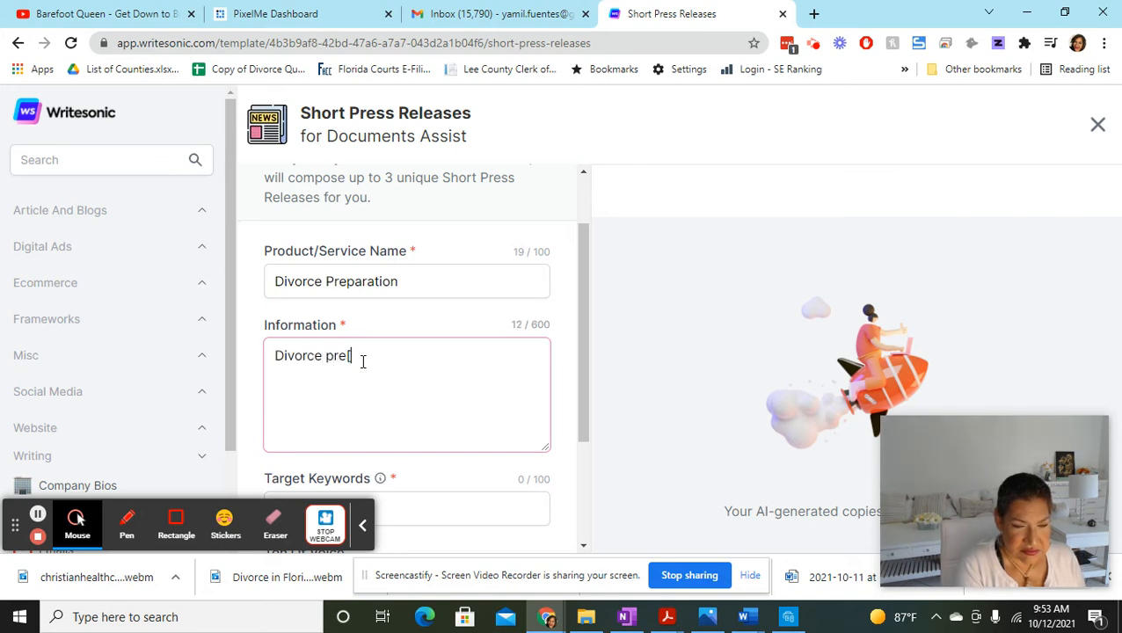
{"action": "type", "text": "a"}
{"action": "key", "text": "BackSpace"}
{"action": "key", "text": "BackSpace"}
{"action": "type", "text": "par"}
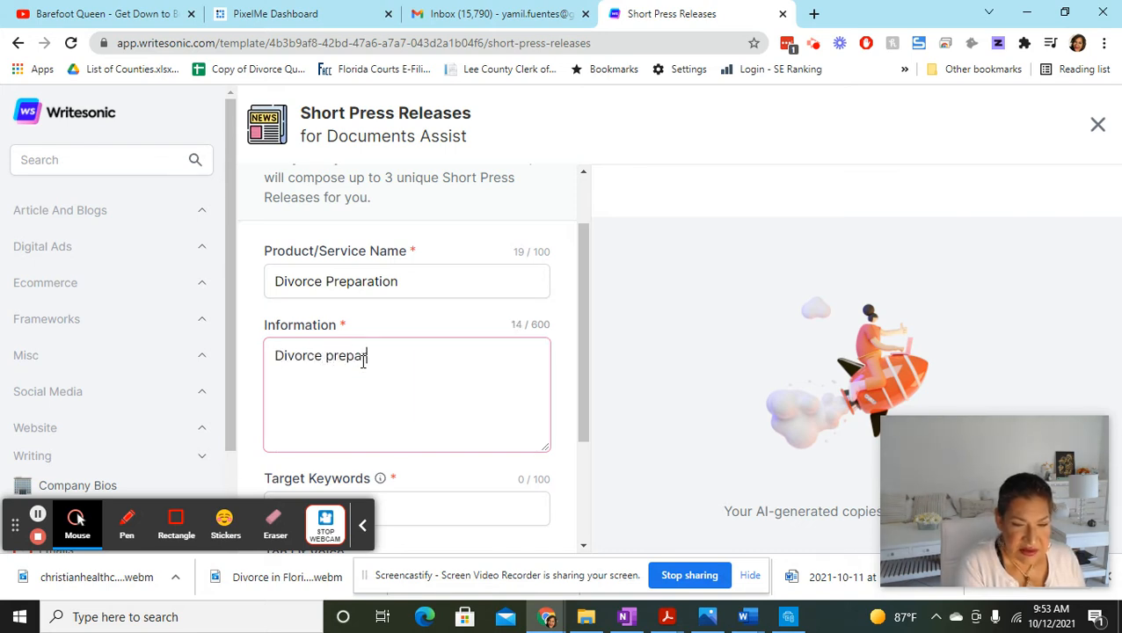
{"action": "type", "text": "ation is a busine"}
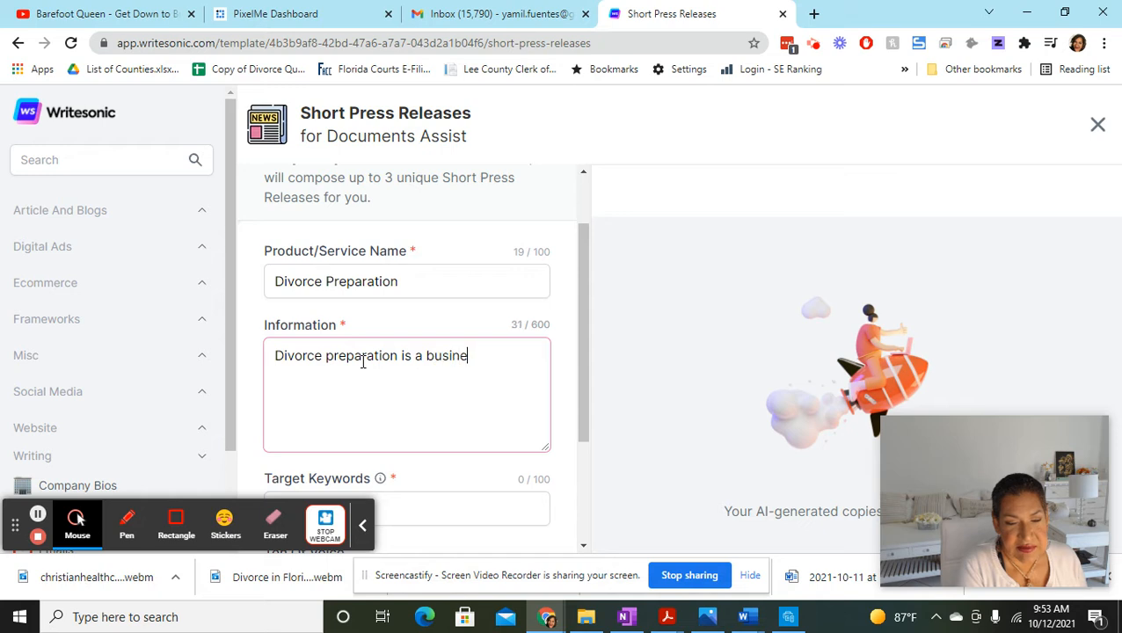
{"action": "type", "text": "ss de"}
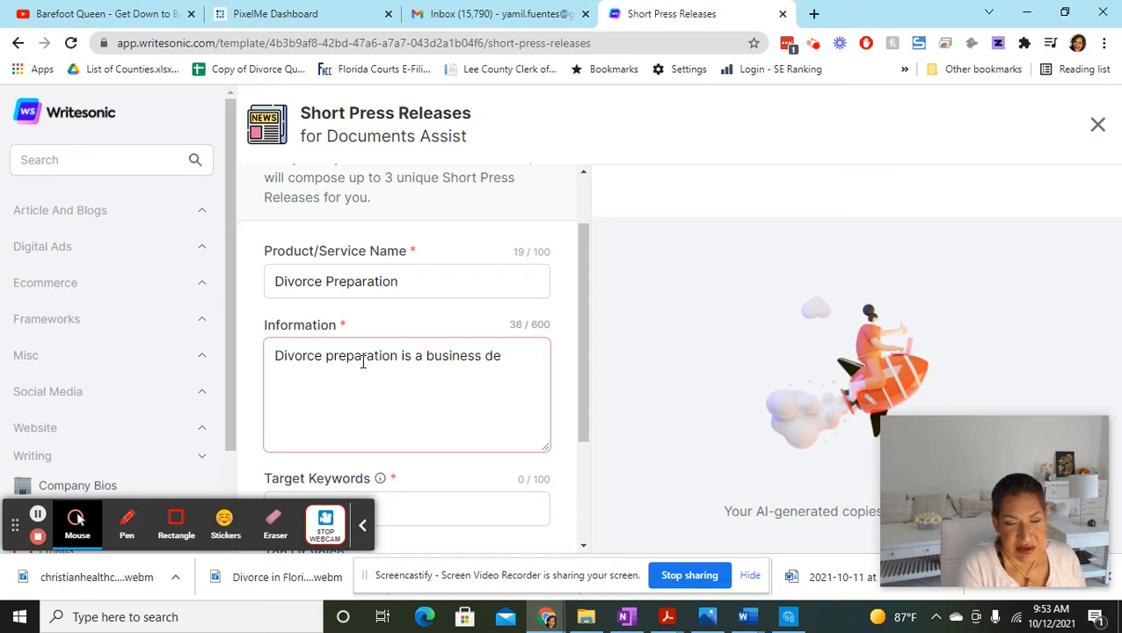
{"action": "type", "text": "dicated to"}
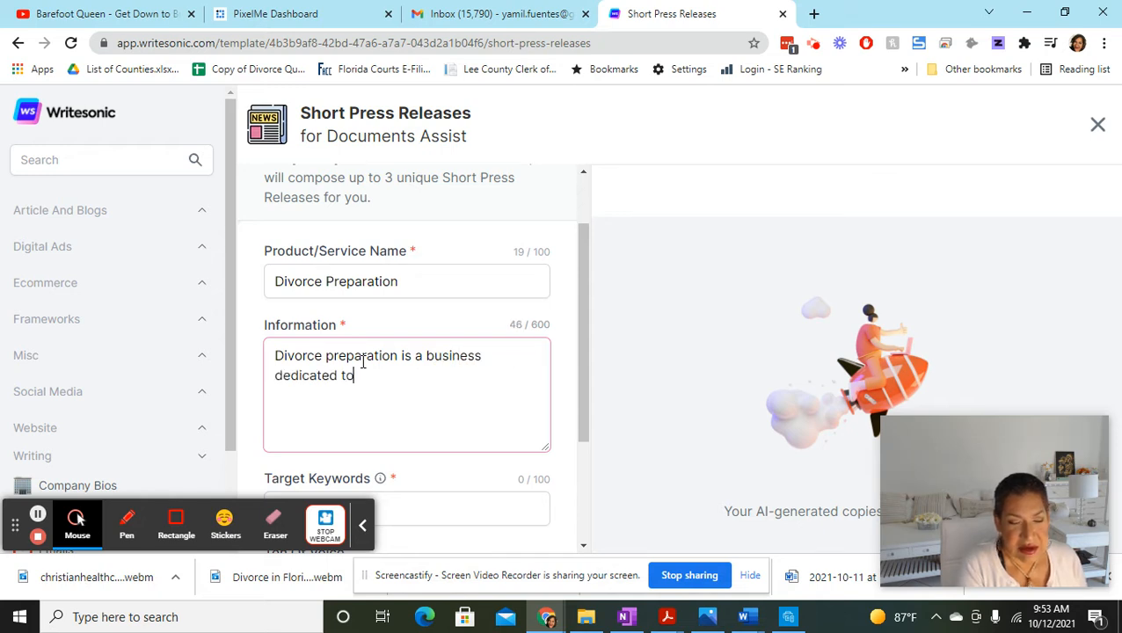
{"action": "type", "text": " help "}
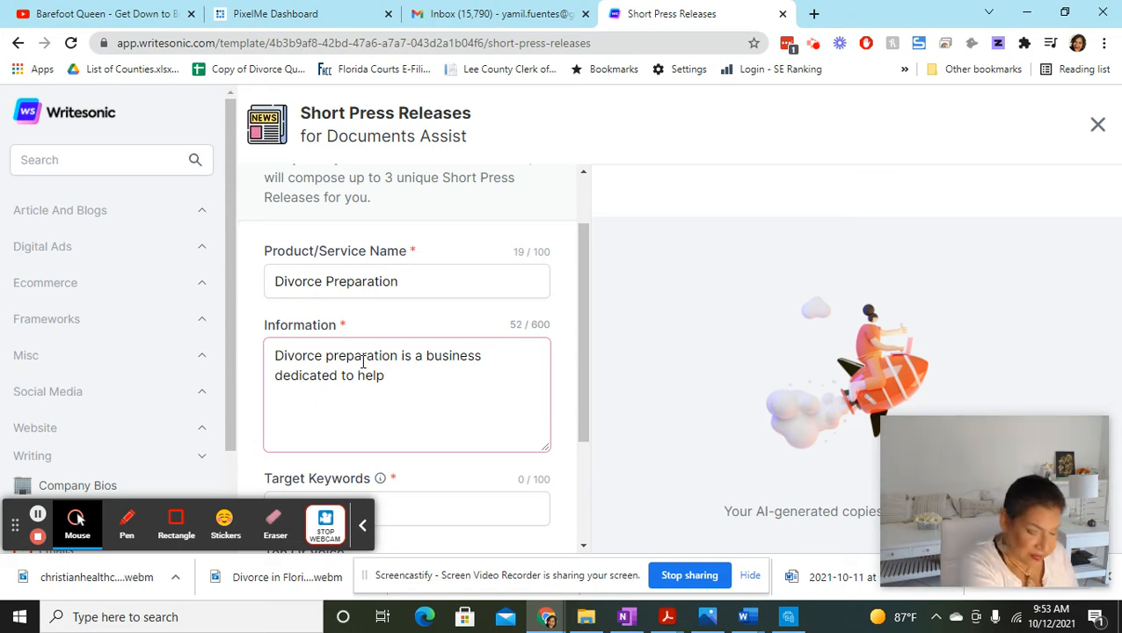
{"action": "type", "text": "eppeople in "}
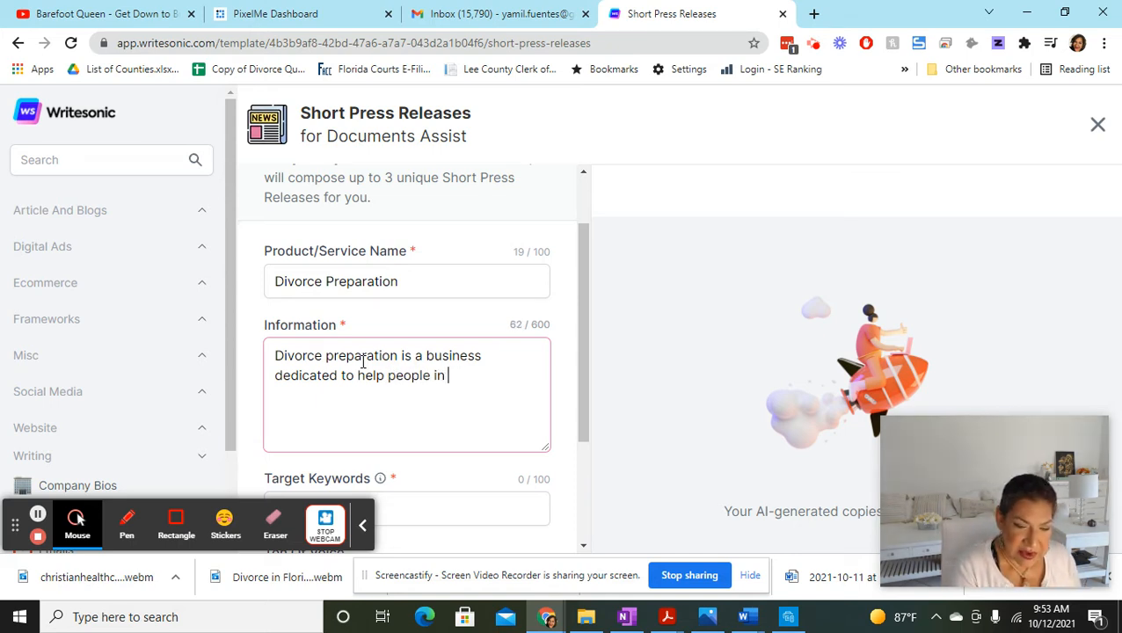
{"action": "type", "text": "need of d"}
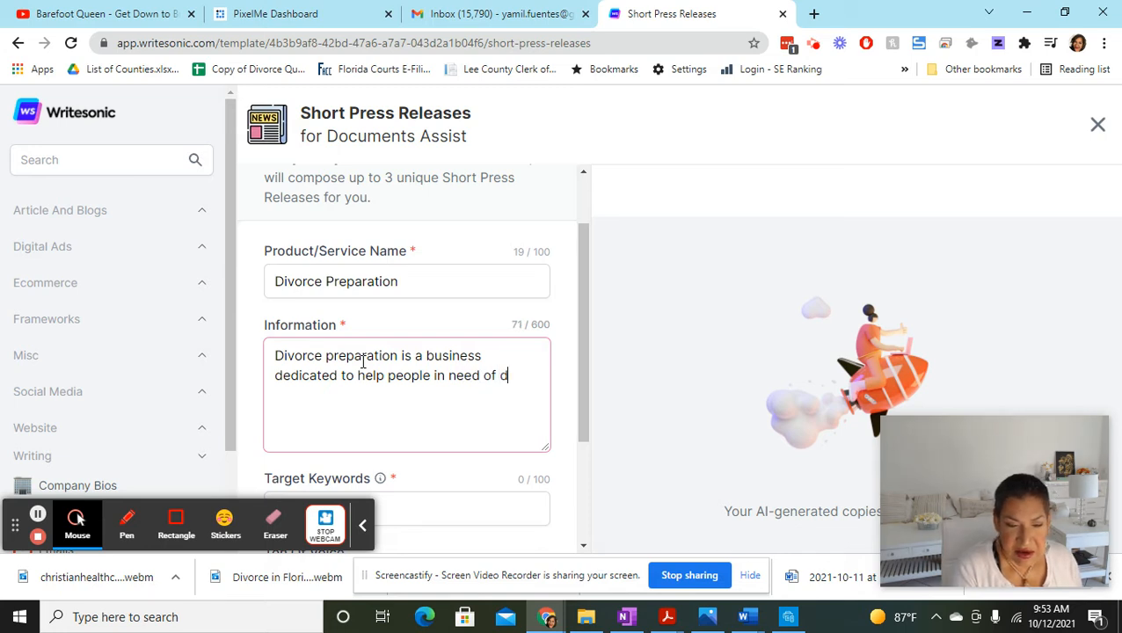
{"action": "type", "text": "ivor"}
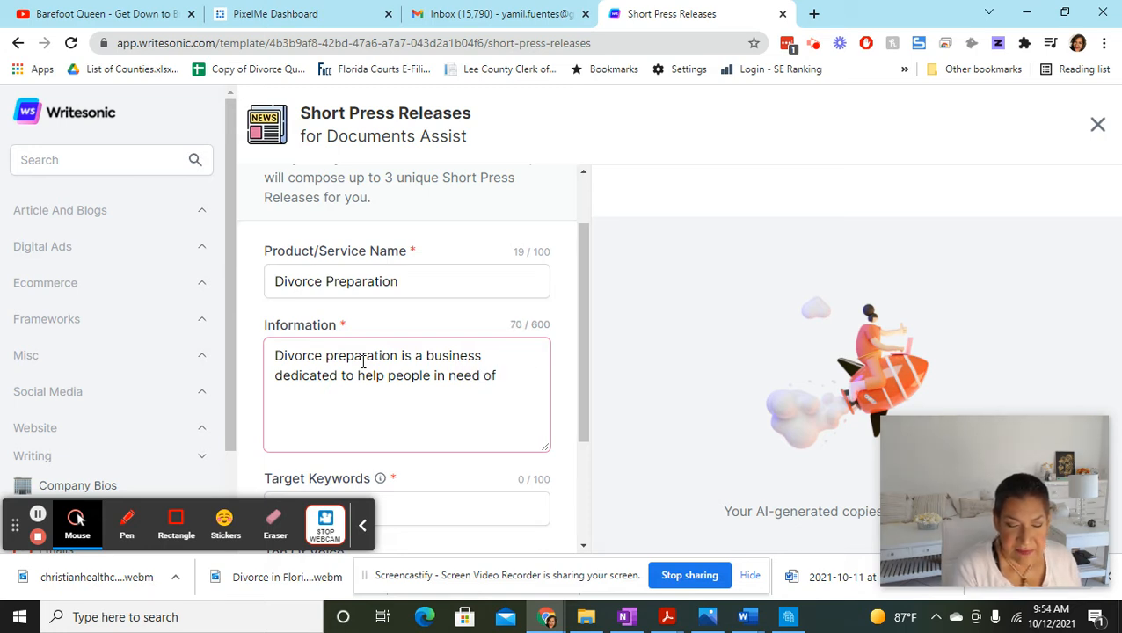
{"action": "type", "text": "getting a dibvorce"}
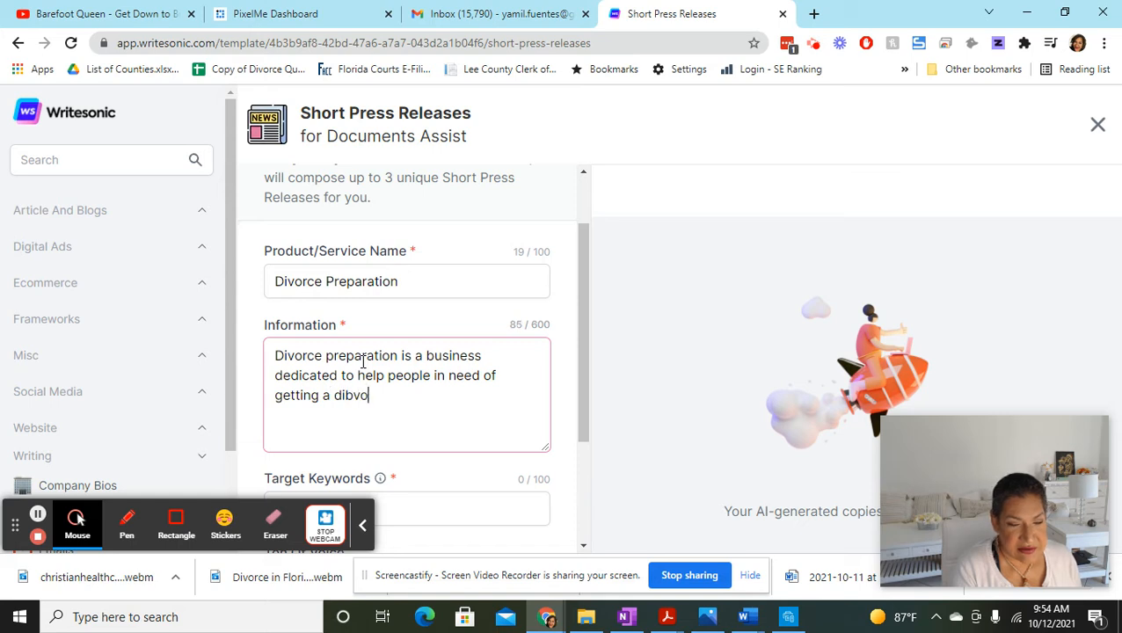
{"action": "key", "text": "BackSpace"}
{"action": "type", "text": "vor"}
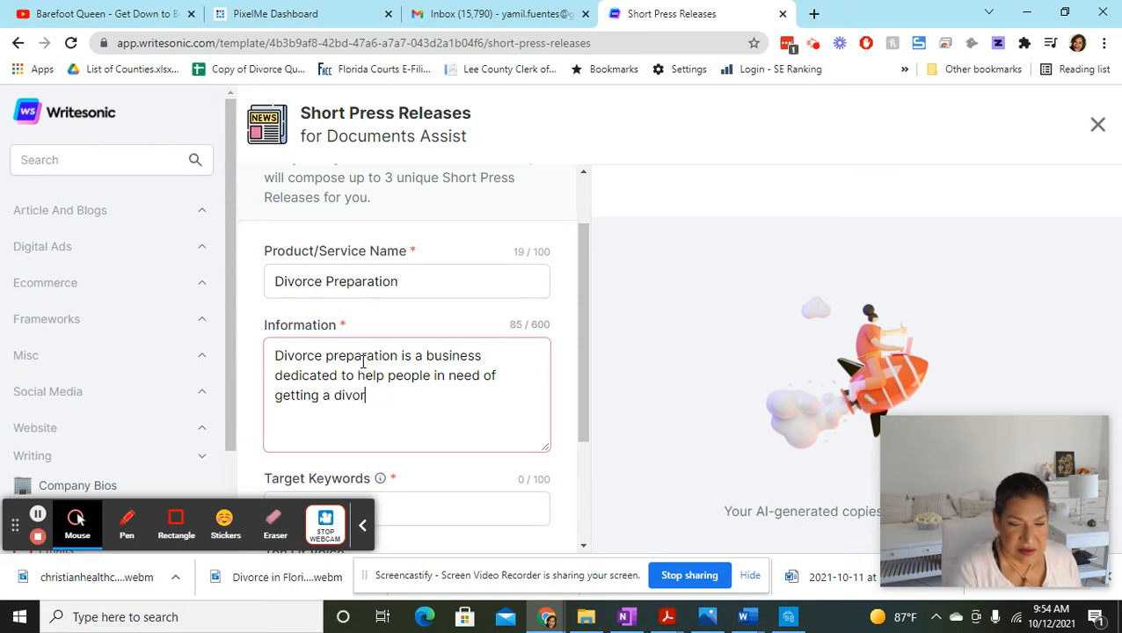
{"action": "type", "text": "ce wice without t"}
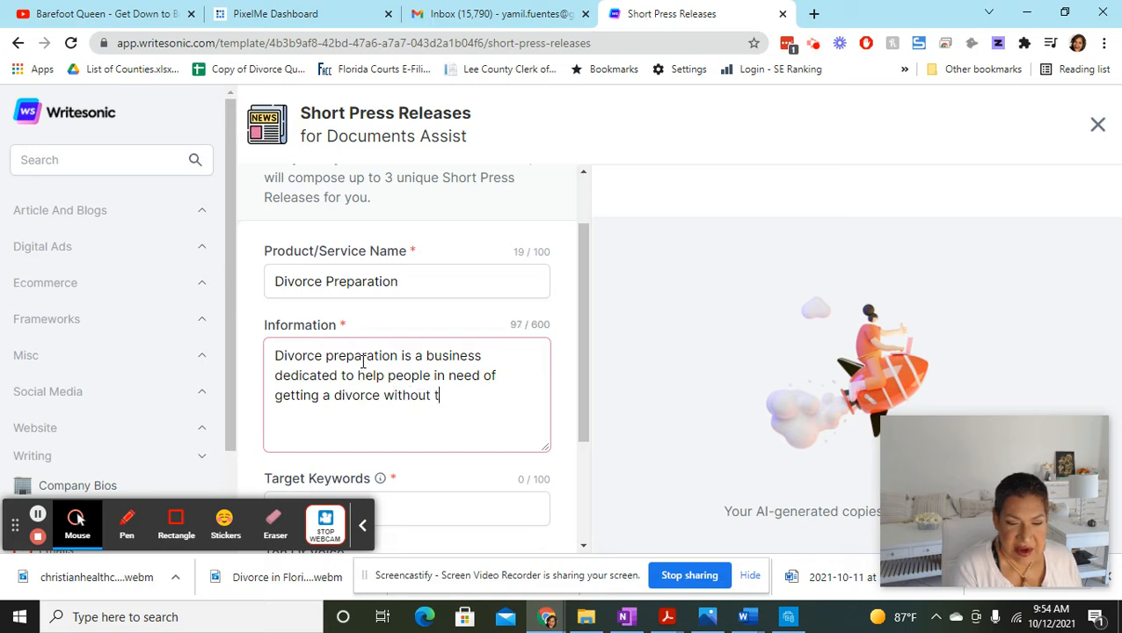
{"action": "type", "text": "he high cost of "}
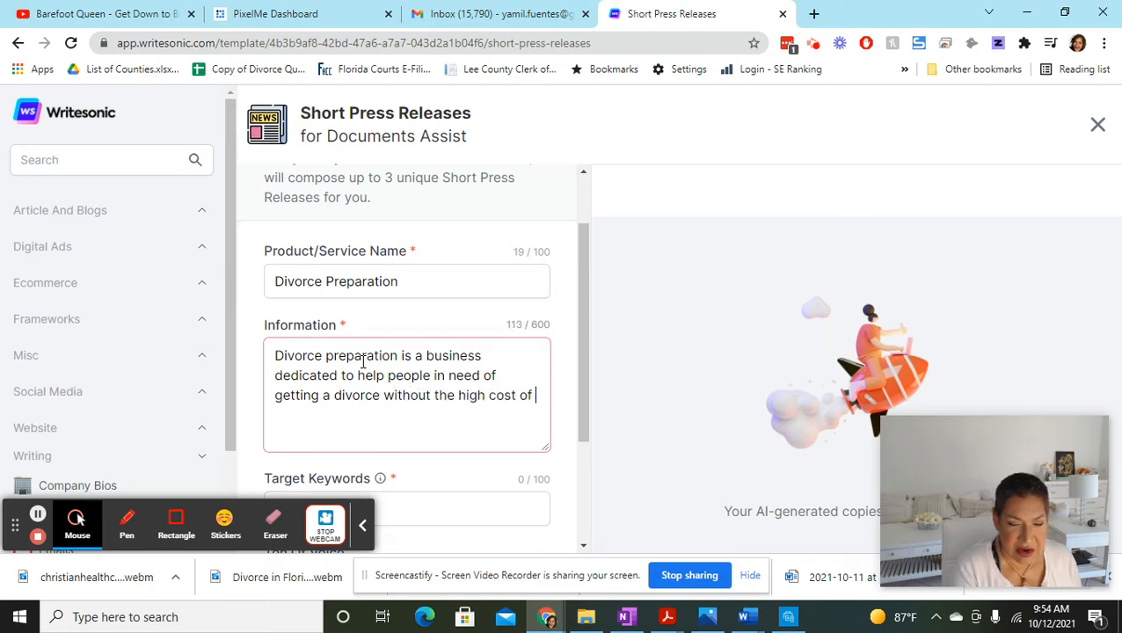
{"action": "type", "text": "legal fees"}
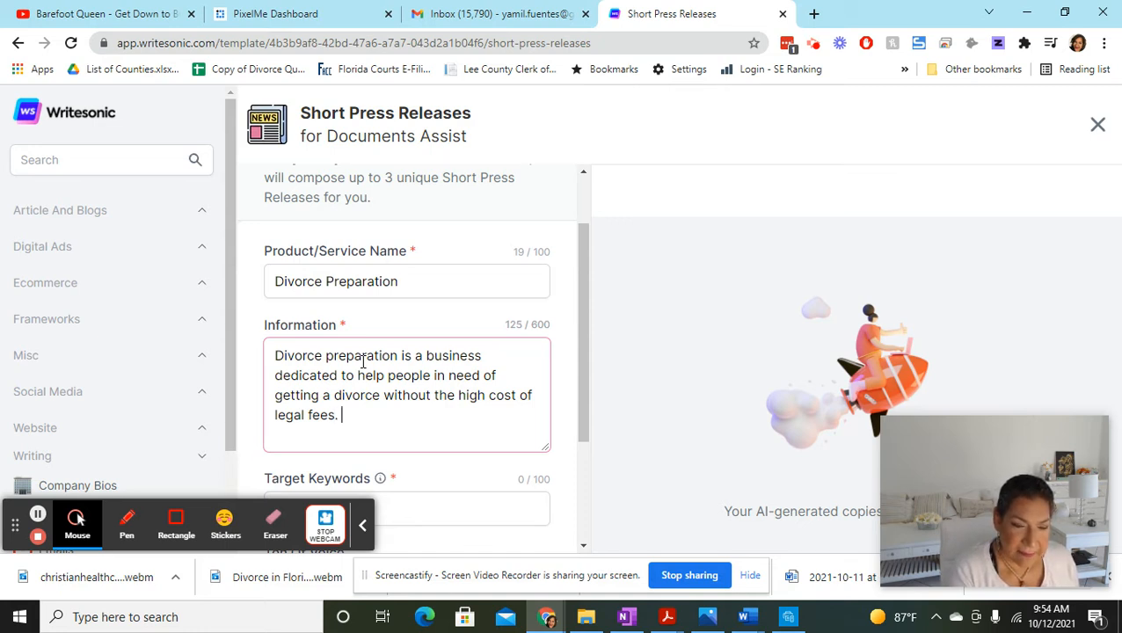
Add "Anyone can hire a divorce preparation company but we have 10 years experience in the field." to the end of the Information text.
{"action": "type", "text": ". Anyone"}
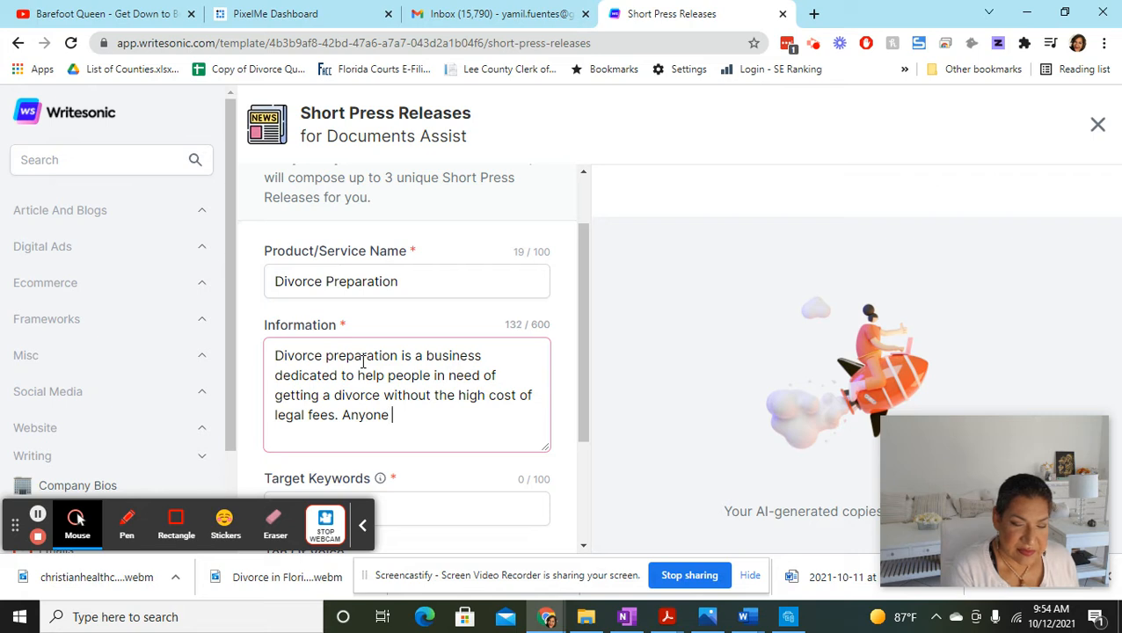
{"action": "type", "text": " can hire a divorce"}
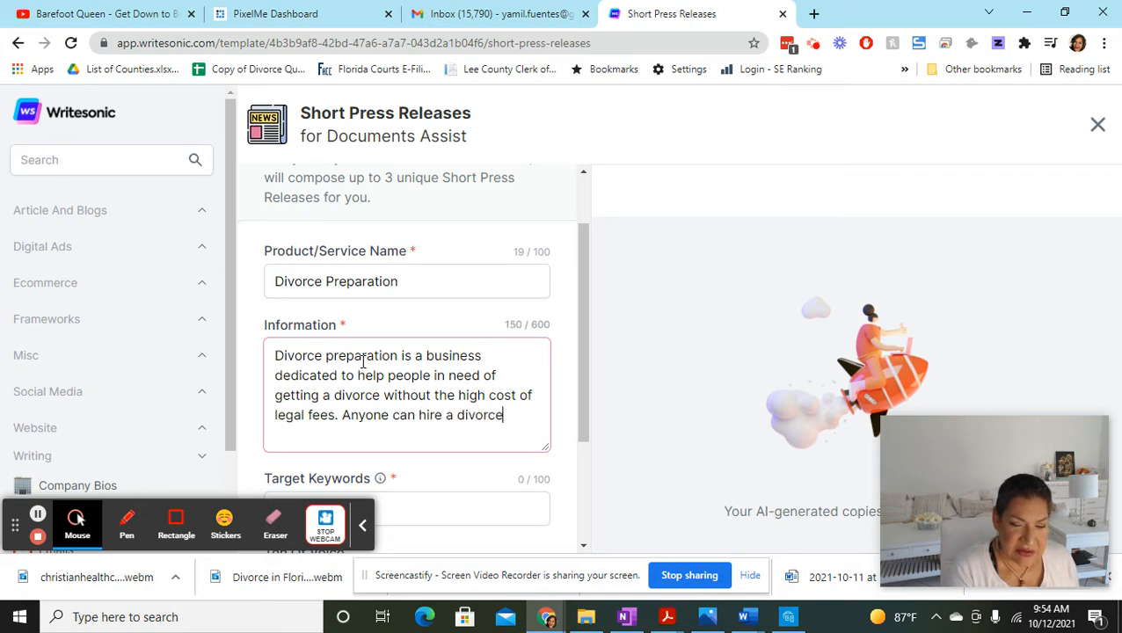
{"action": "type", "text": " preparation com"}
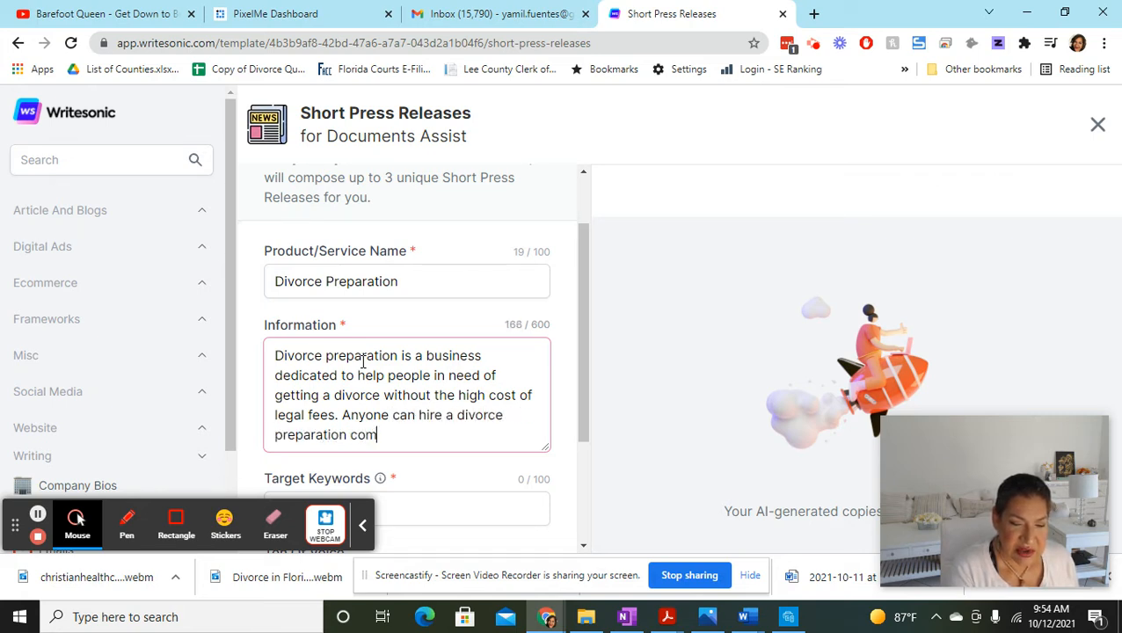
{"action": "type", "text": "pany to"}
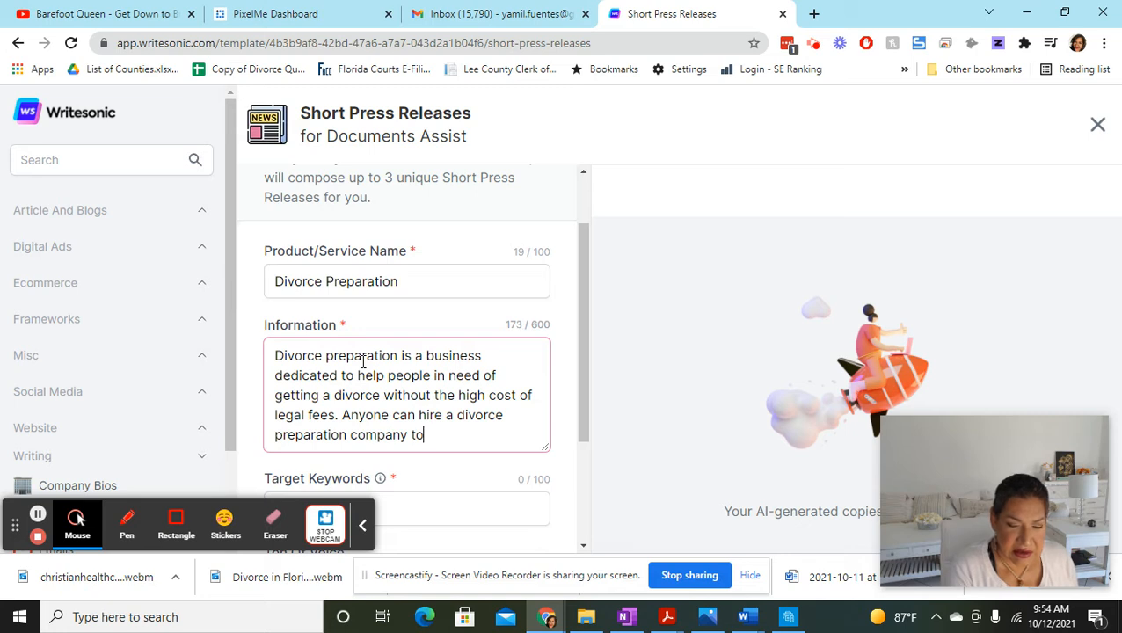
{"action": "key", "text": "BackSpace"}
{"action": "key", "text": "BackSpace"}
{"action": "type", "text": "but we have 10"}
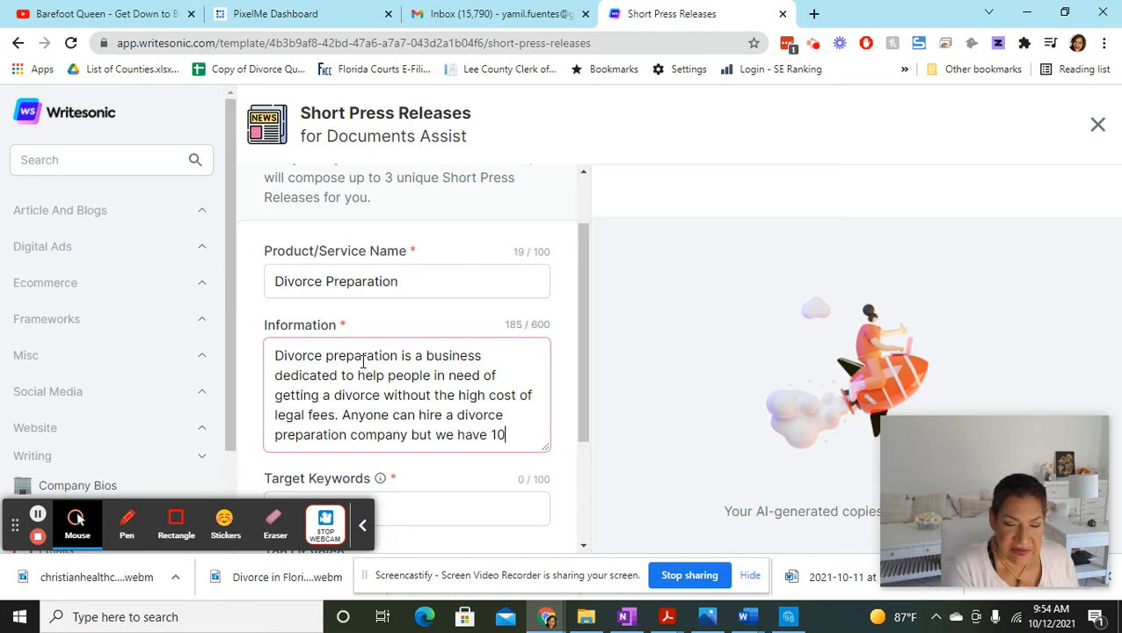
{"action": "type", "text": " years exper"}
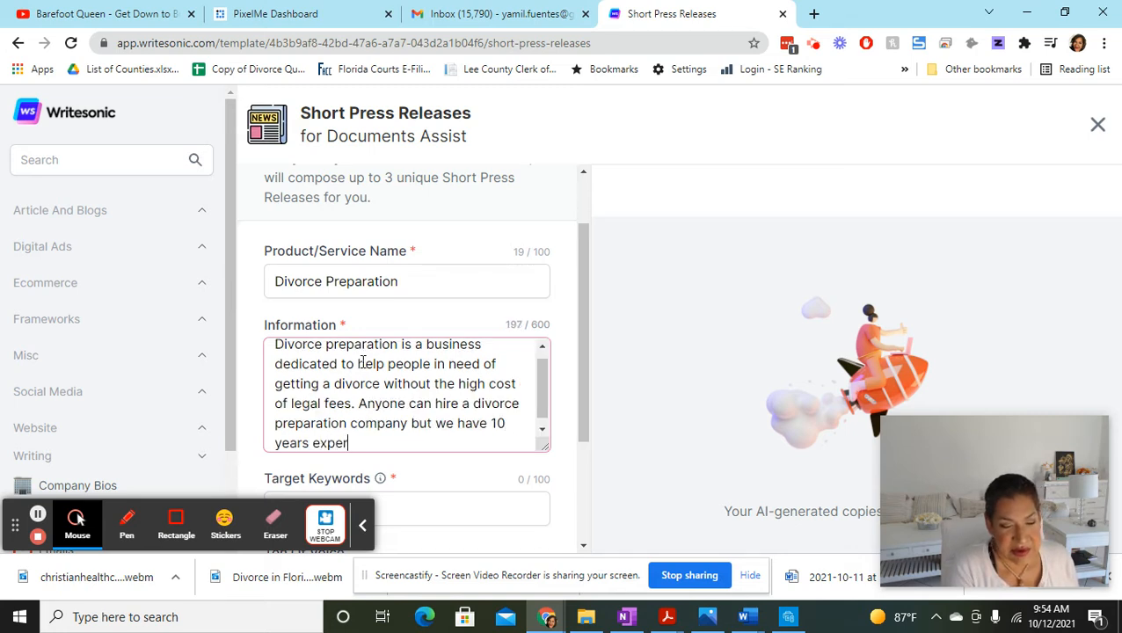
{"action": "type", "text": "ience in the field"}
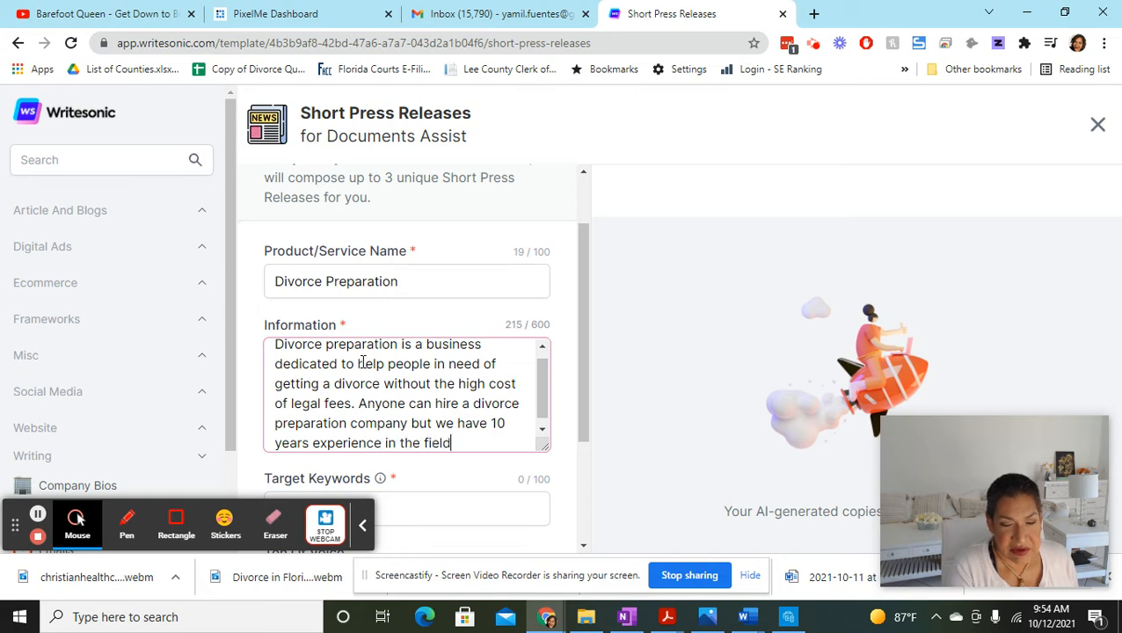
{"action": "type", "text": "."}
Enter "divorce preparation" as the Target Keywords.
{"action": "scroll", "coordinate": [352, 316], "scroll_direction": "down", "scroll_amount": 2}
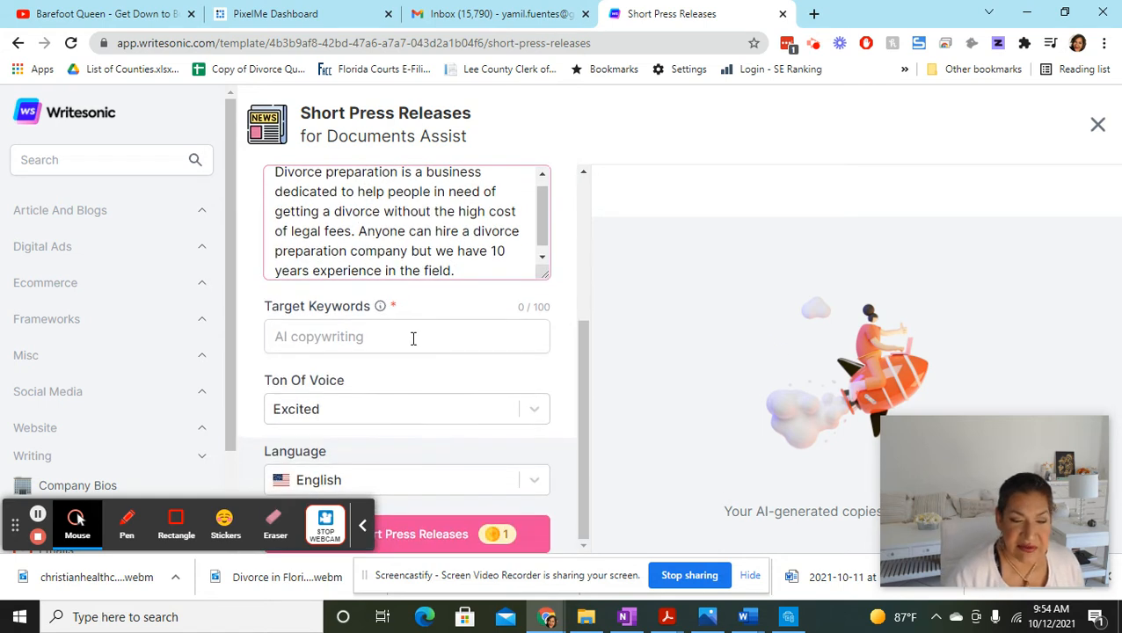
{"action": "left_click", "coordinate": [414, 339]}
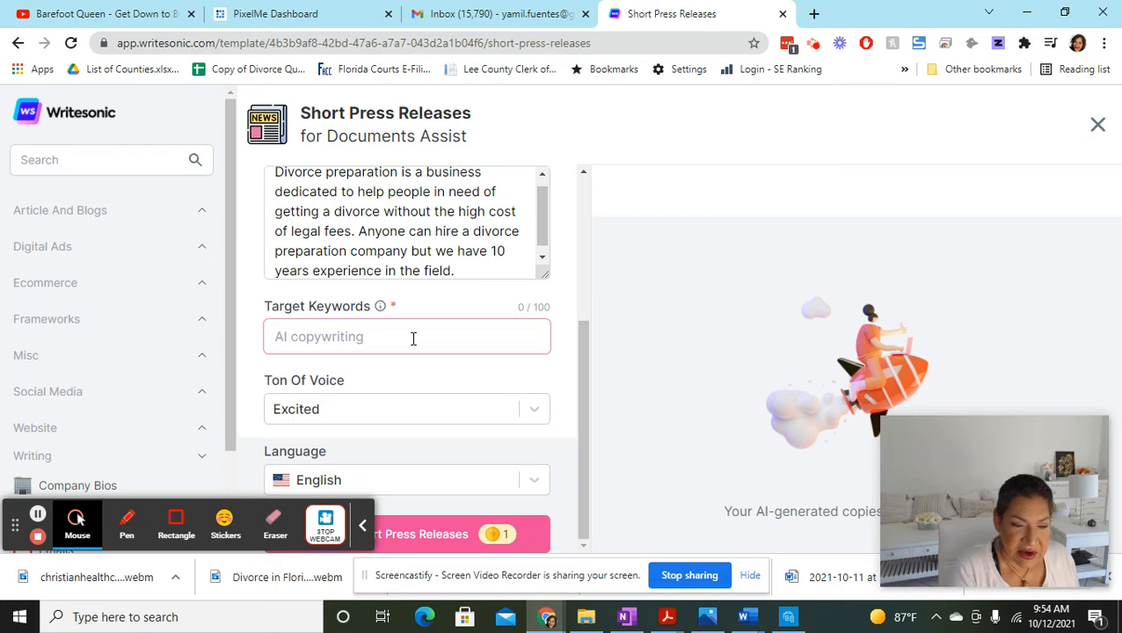
{"action": "type", "text": "divorce preparation"}
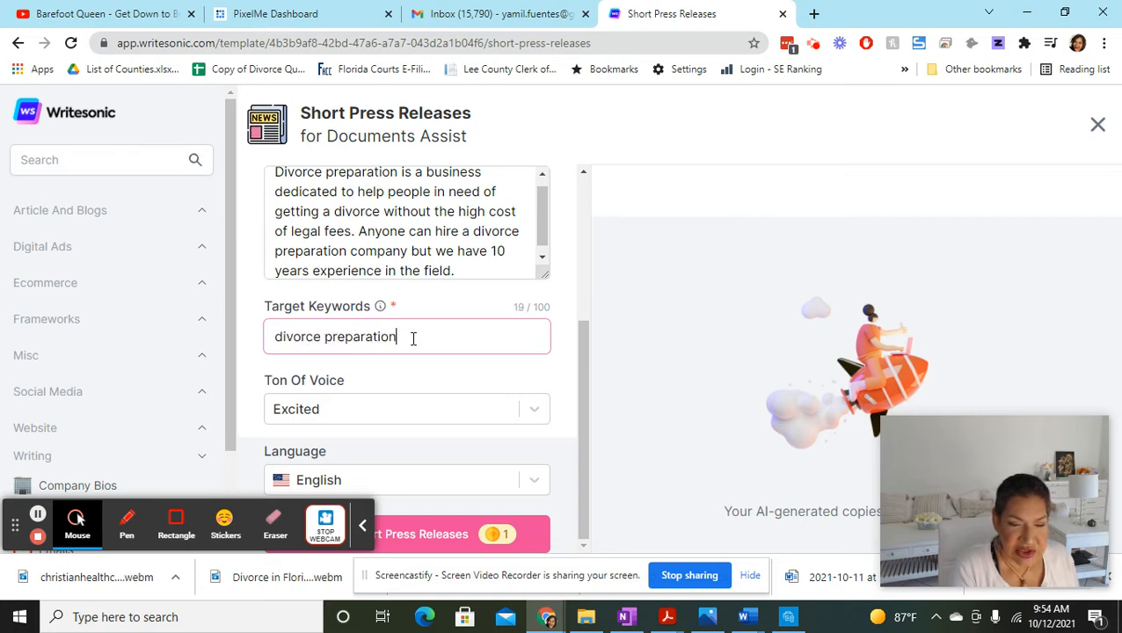
Set the tone of voice to Professional and generate the short press releases.
{"action": "left_click", "coordinate": [395, 412]}
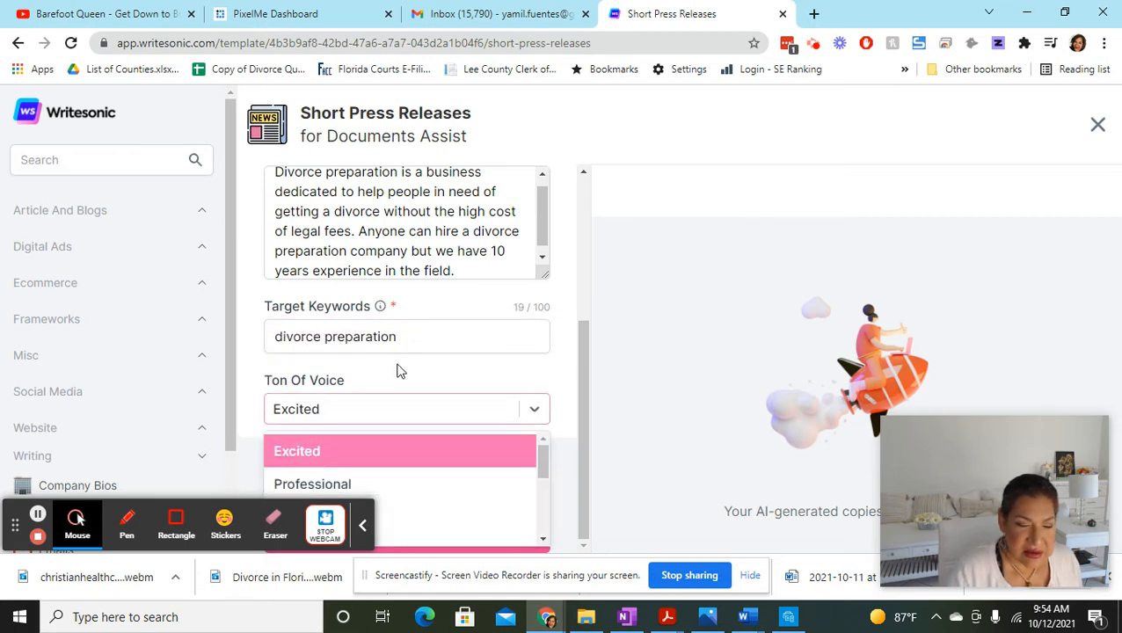
{"action": "scroll", "coordinate": [393, 493], "scroll_direction": "down", "scroll_amount": 2}
{"action": "scroll", "coordinate": [393, 455], "scroll_direction": "up", "scroll_amount": 2}
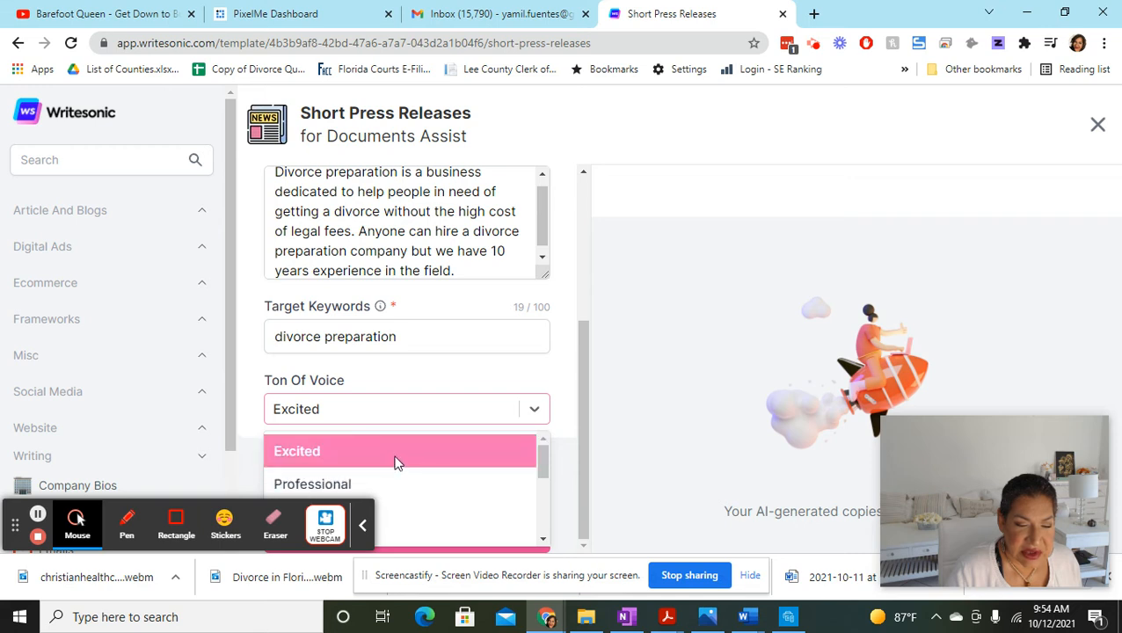
{"action": "left_click", "coordinate": [402, 483]}
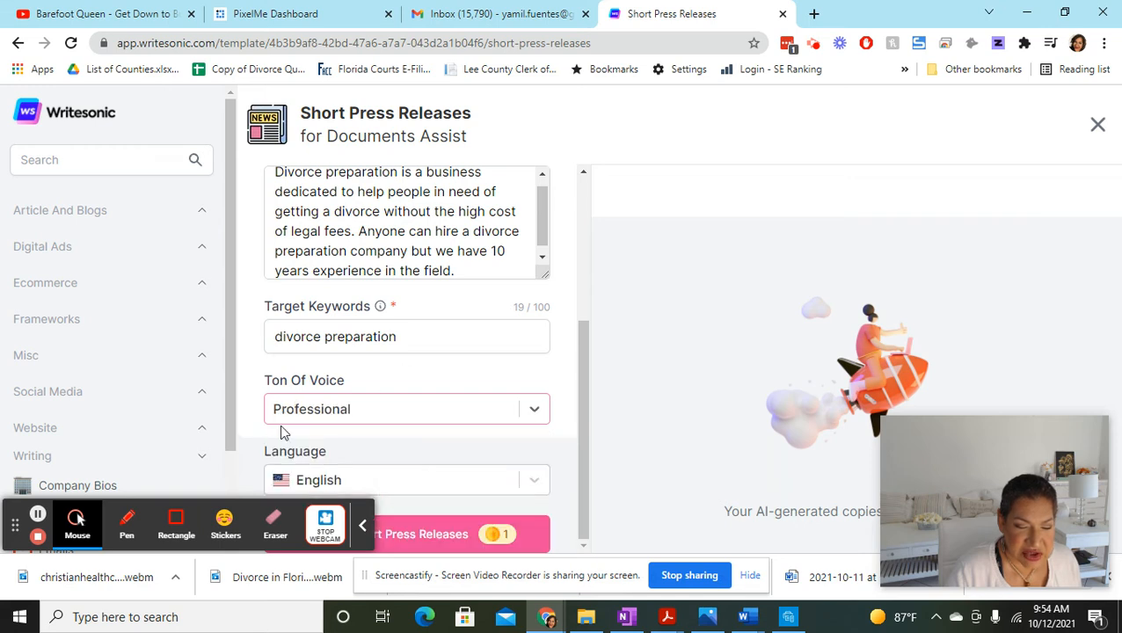
{"action": "left_click", "coordinate": [415, 532]}
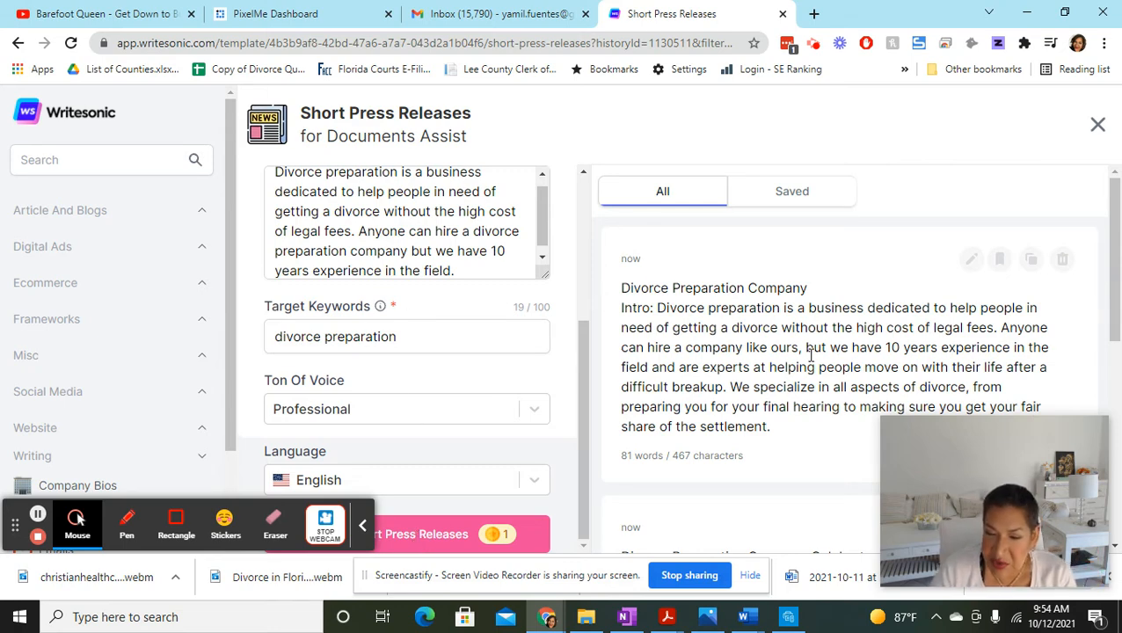
Read through and compare the generated press releases, including their headlines and intro paragraphs.
{"action": "scroll", "coordinate": [811, 356], "scroll_direction": "down", "scroll_amount": 1}
{"action": "scroll", "coordinate": [827, 300], "scroll_direction": "down", "scroll_amount": 1}
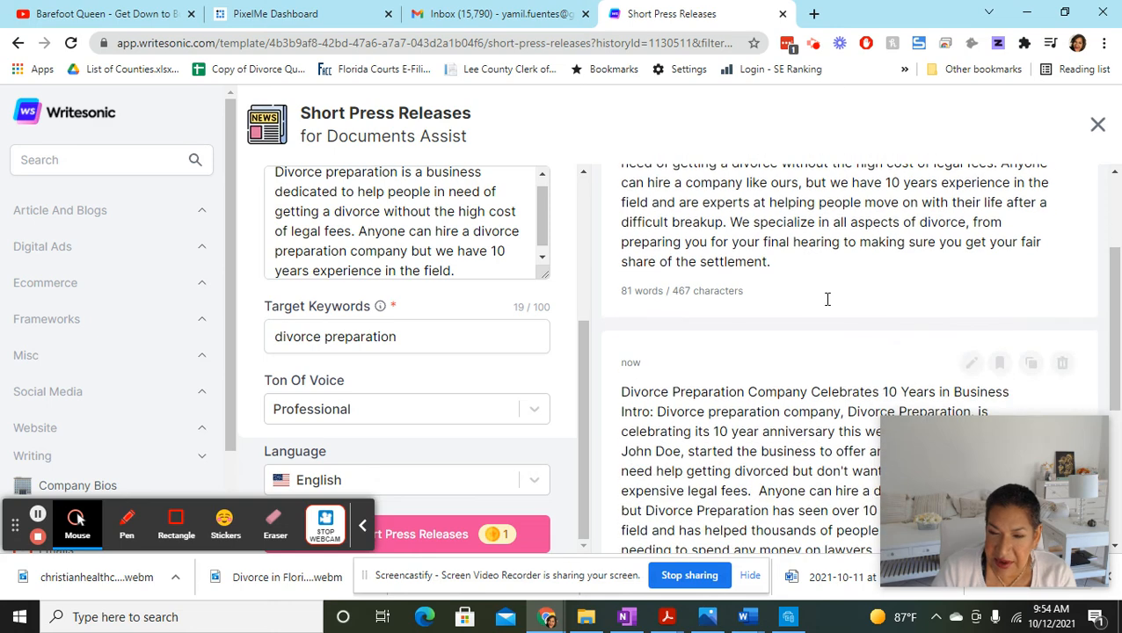
{"action": "scroll", "coordinate": [826, 305], "scroll_direction": "down", "scroll_amount": 1}
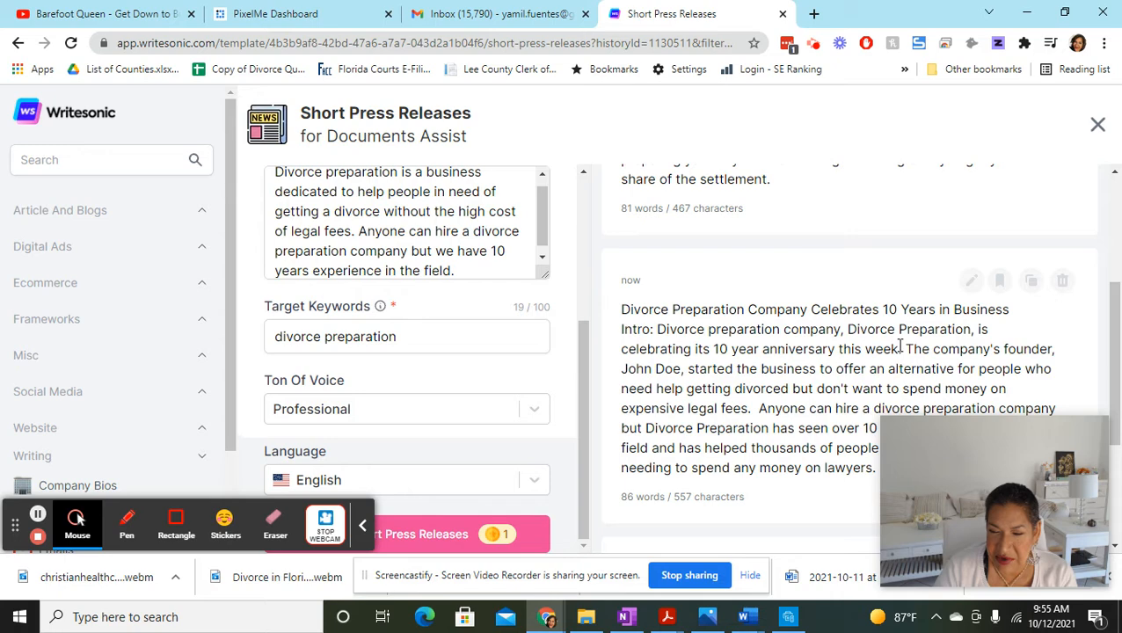
{"action": "scroll", "coordinate": [672, 370], "scroll_direction": "down", "scroll_amount": 1}
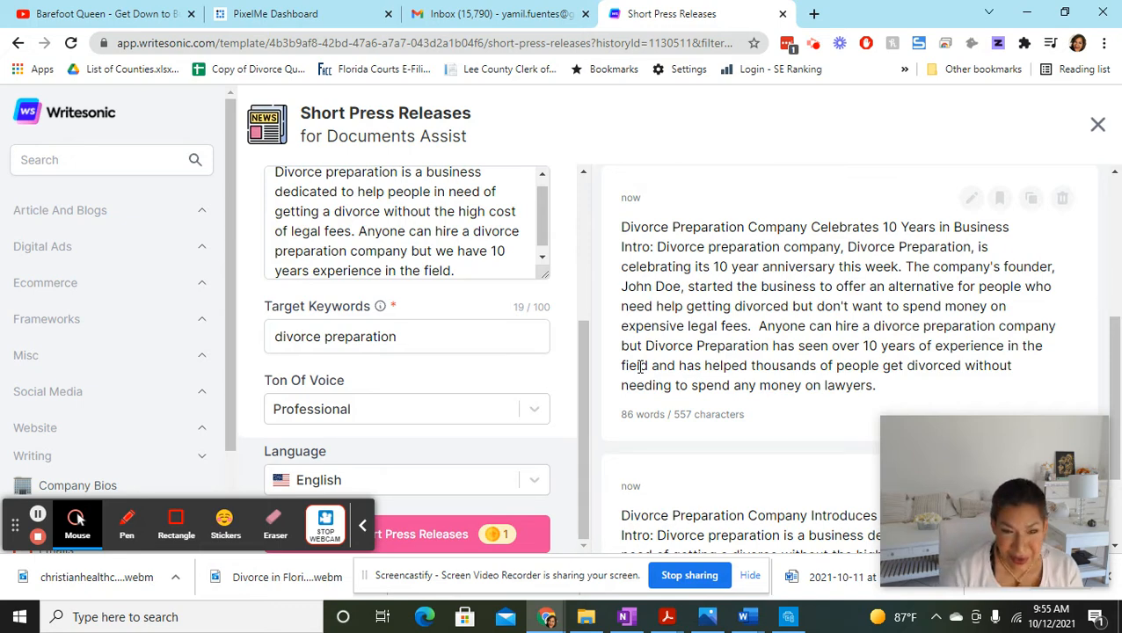
{"action": "scroll", "coordinate": [742, 302], "scroll_direction": "down", "scroll_amount": 1}
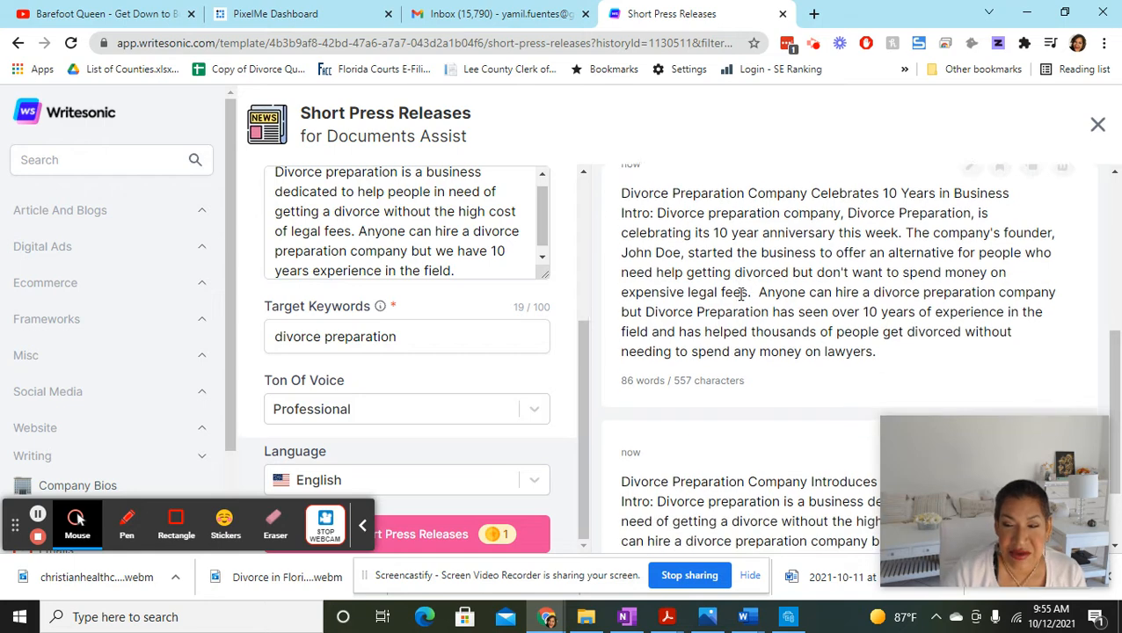
{"action": "scroll", "coordinate": [742, 302], "scroll_direction": "down", "scroll_amount": 1}
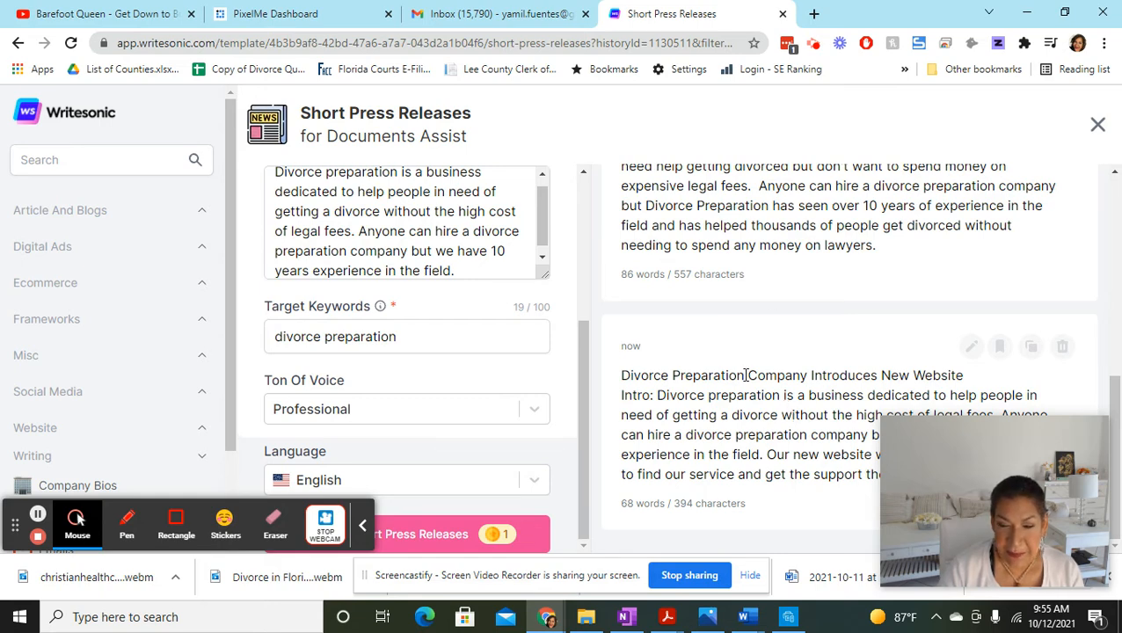
{"action": "scroll", "coordinate": [773, 435], "scroll_direction": "up", "scroll_amount": 10}
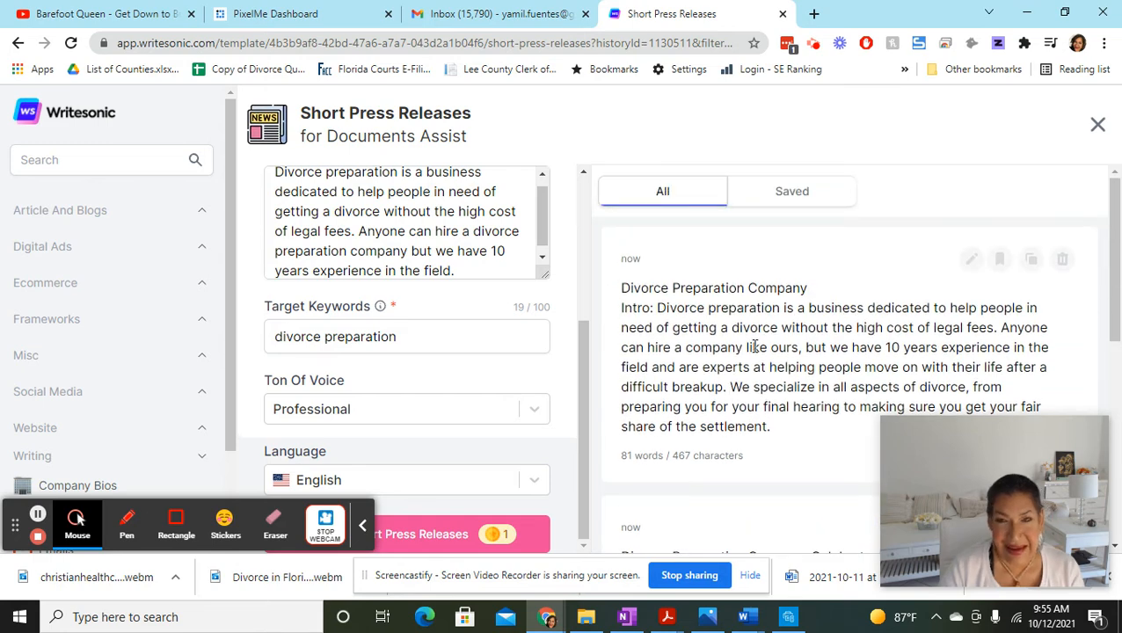
{"action": "scroll", "coordinate": [754, 346], "scroll_direction": "down", "scroll_amount": 1}
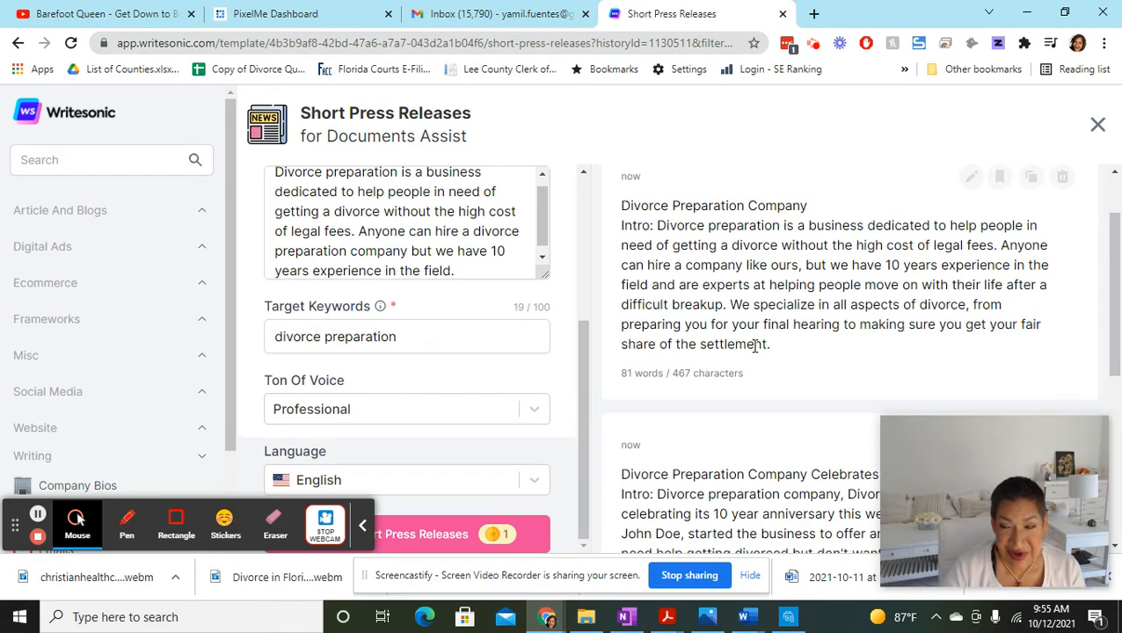
{"action": "scroll", "coordinate": [754, 346], "scroll_direction": "down", "scroll_amount": 5}
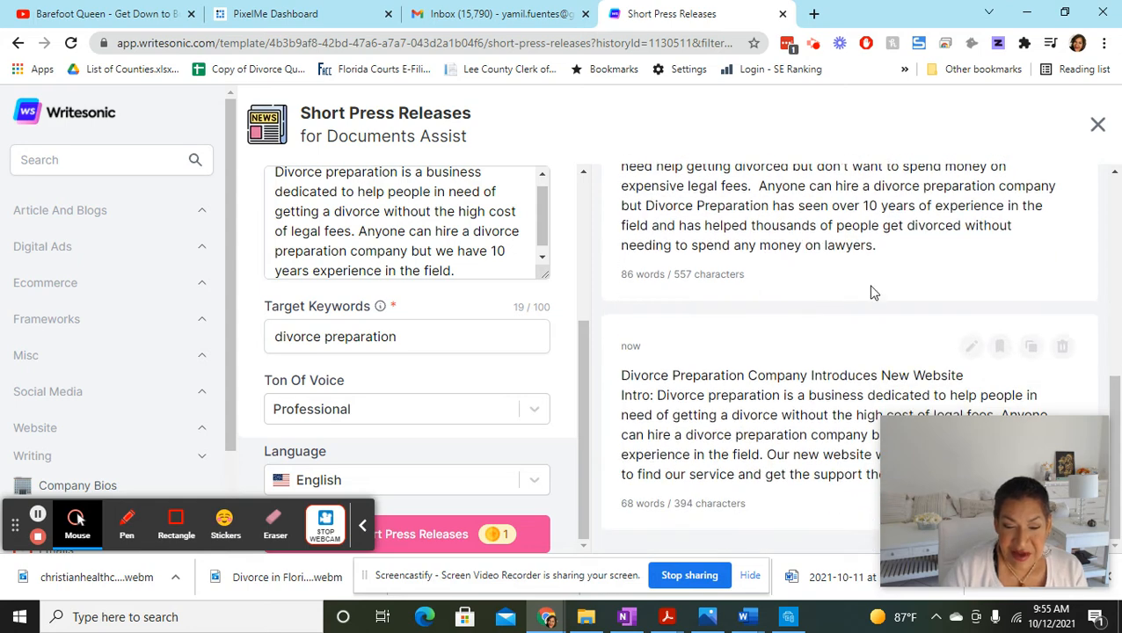
{"action": "scroll", "coordinate": [730, 376], "scroll_direction": "up", "scroll_amount": 6}
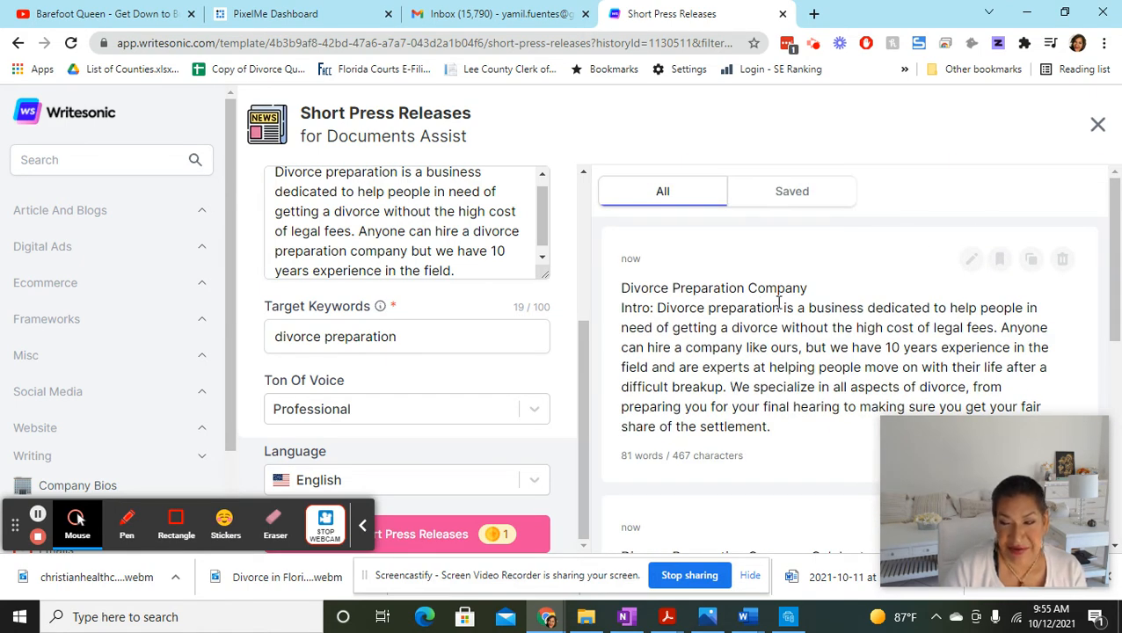
{"action": "scroll", "coordinate": [774, 320], "scroll_direction": "down", "scroll_amount": 5}
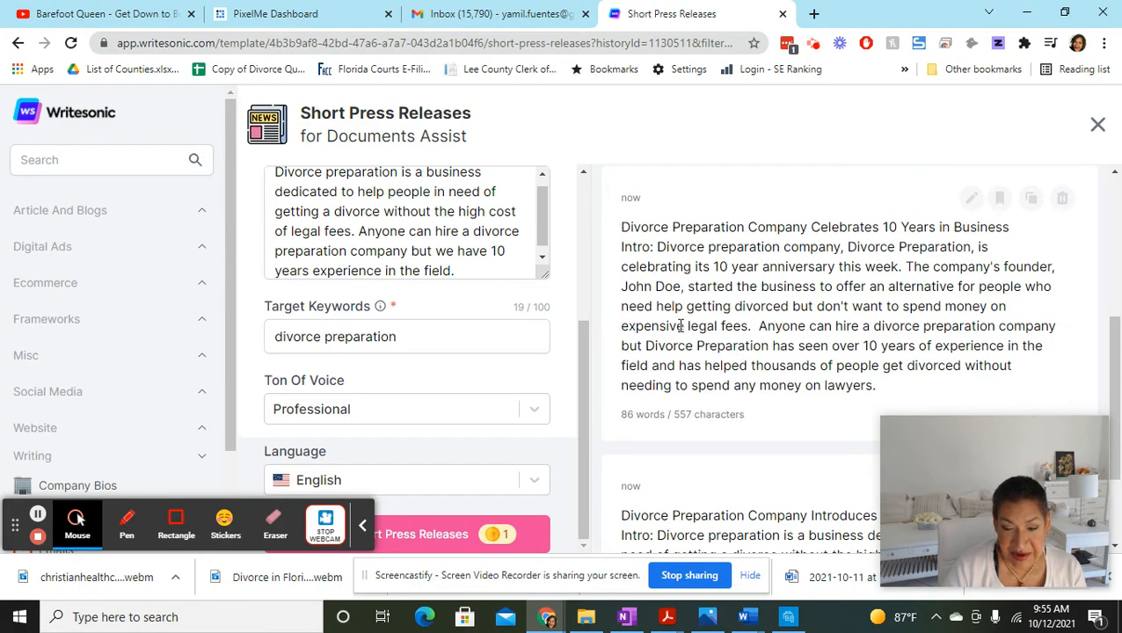
{"action": "scroll", "coordinate": [679, 323], "scroll_direction": "down", "scroll_amount": 2}
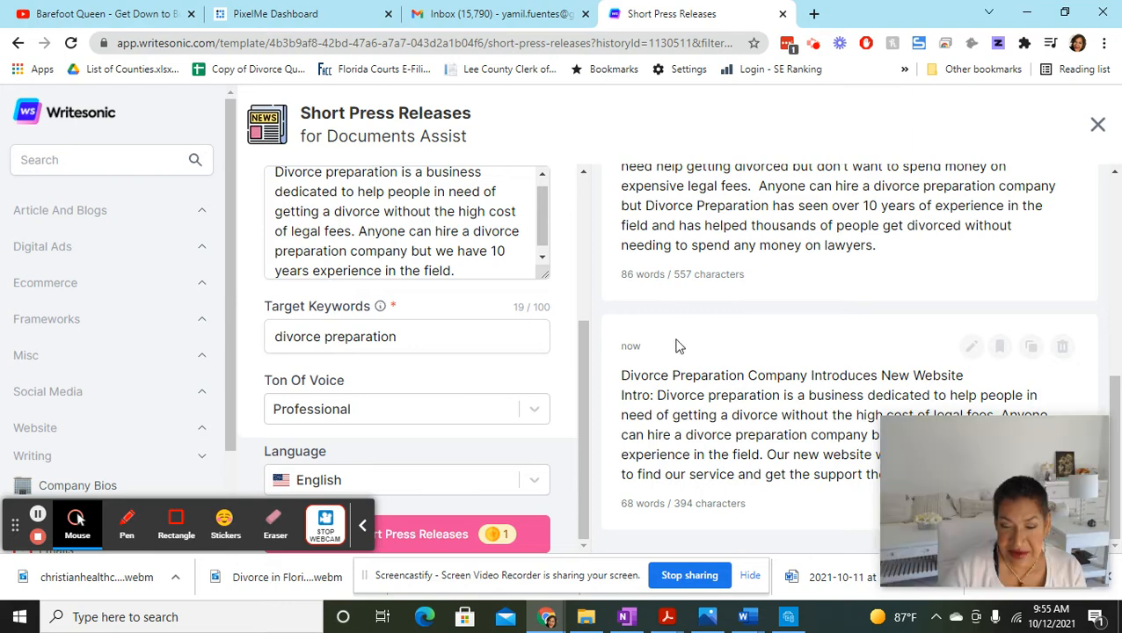
Select the full text of the press release "Divorce Preparation Company Celebrates 10 Years in Business" and review it alongside the other versions.
{"action": "left_click_drag", "start_coordinate": [940, 462], "coordinate": [100, 146]}
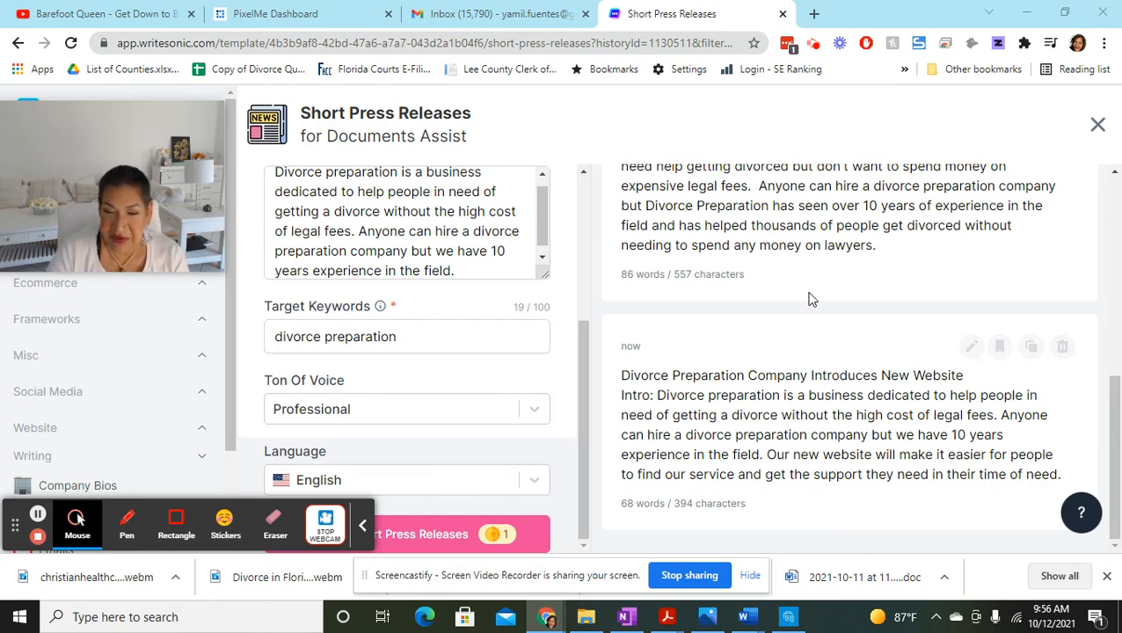
{"action": "scroll", "coordinate": [806, 299], "scroll_direction": "up", "scroll_amount": 2}
{"action": "left_click_drag", "start_coordinate": [621, 253], "coordinate": [892, 401]}
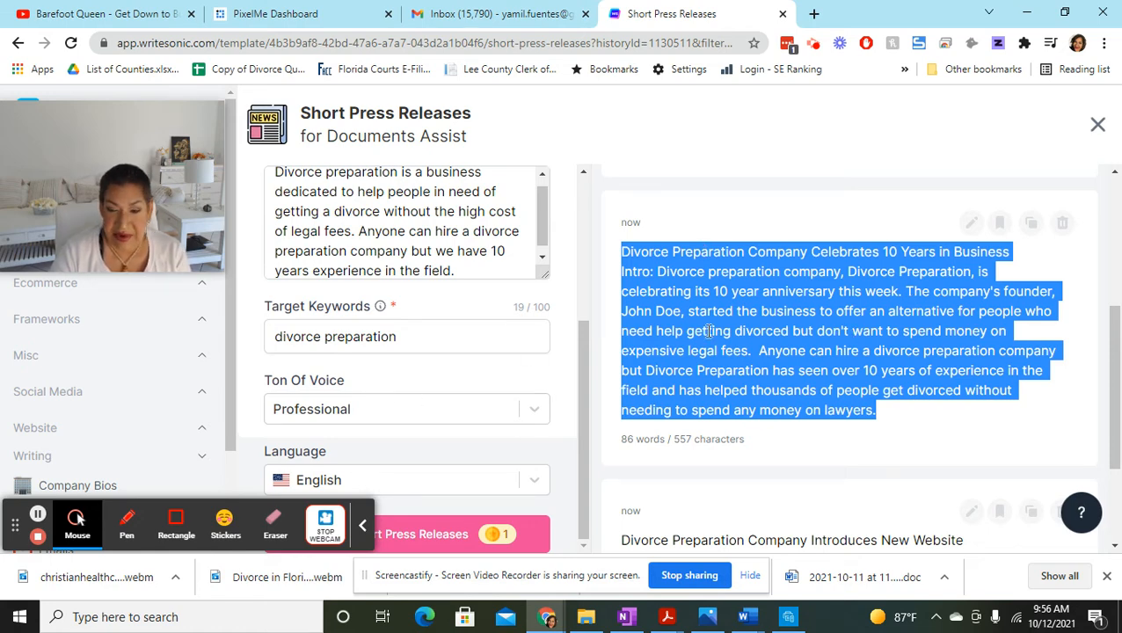
{"action": "scroll", "coordinate": [709, 331], "scroll_direction": "down", "scroll_amount": 2}
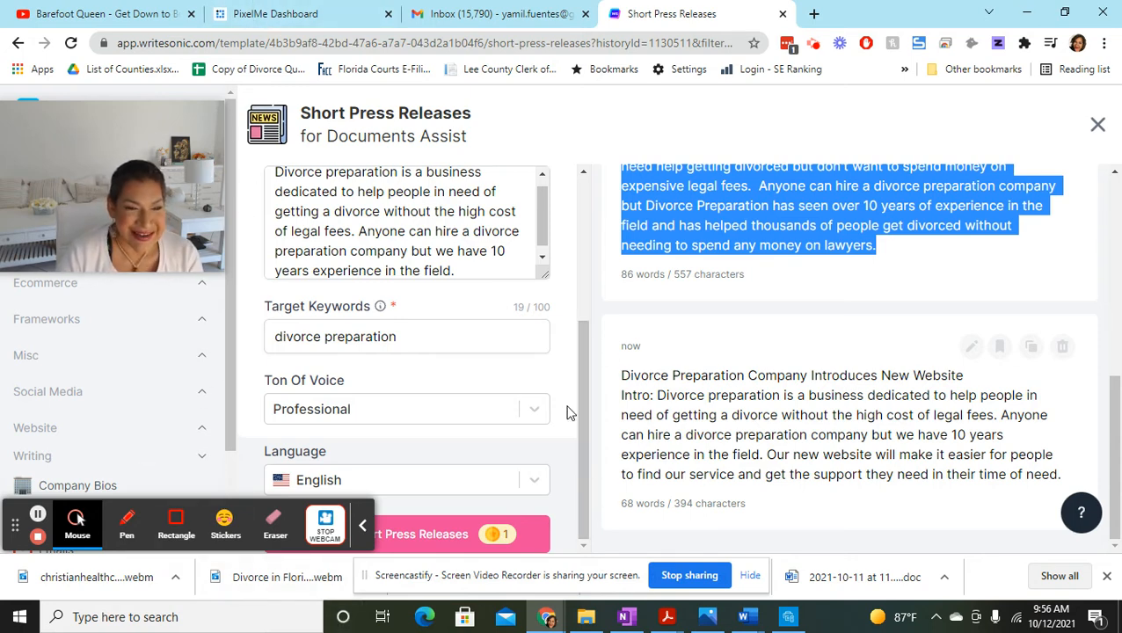
{"action": "scroll", "coordinate": [787, 195], "scroll_direction": "up", "scroll_amount": 3}
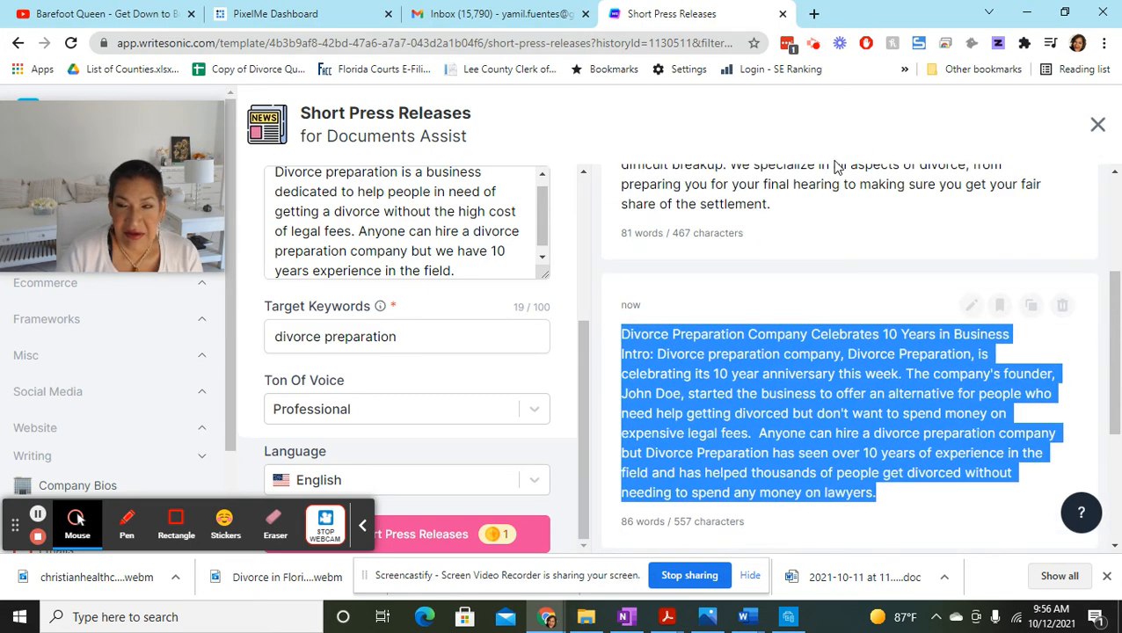
{"action": "scroll", "coordinate": [851, 326], "scroll_direction": "down", "scroll_amount": 2}
{"action": "scroll", "coordinate": [439, 204], "scroll_direction": "up", "scroll_amount": 1}
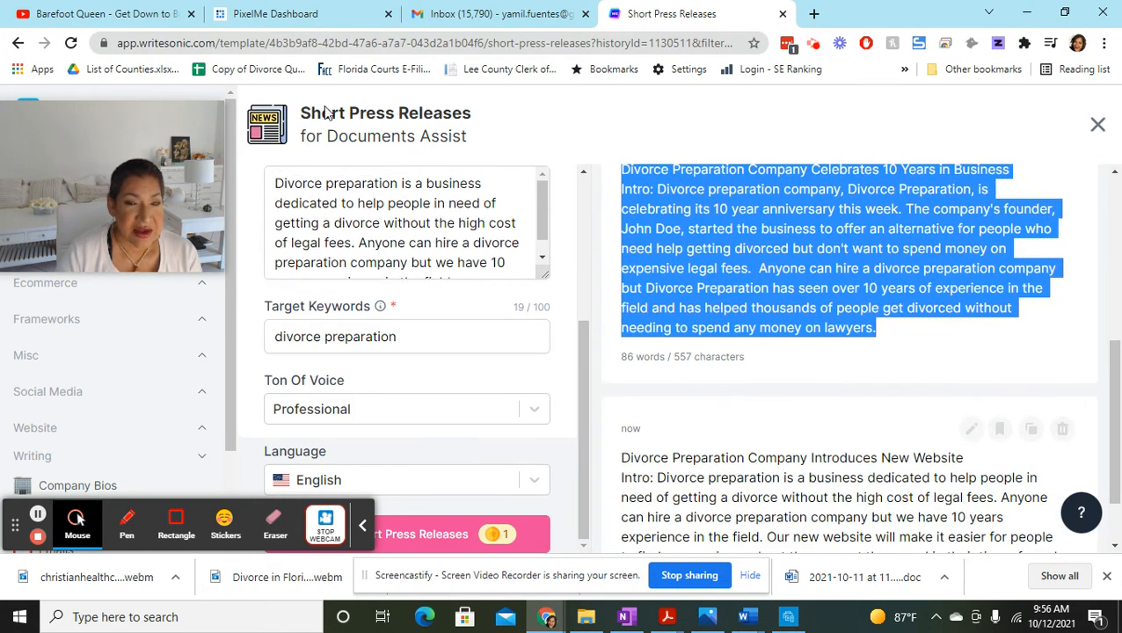